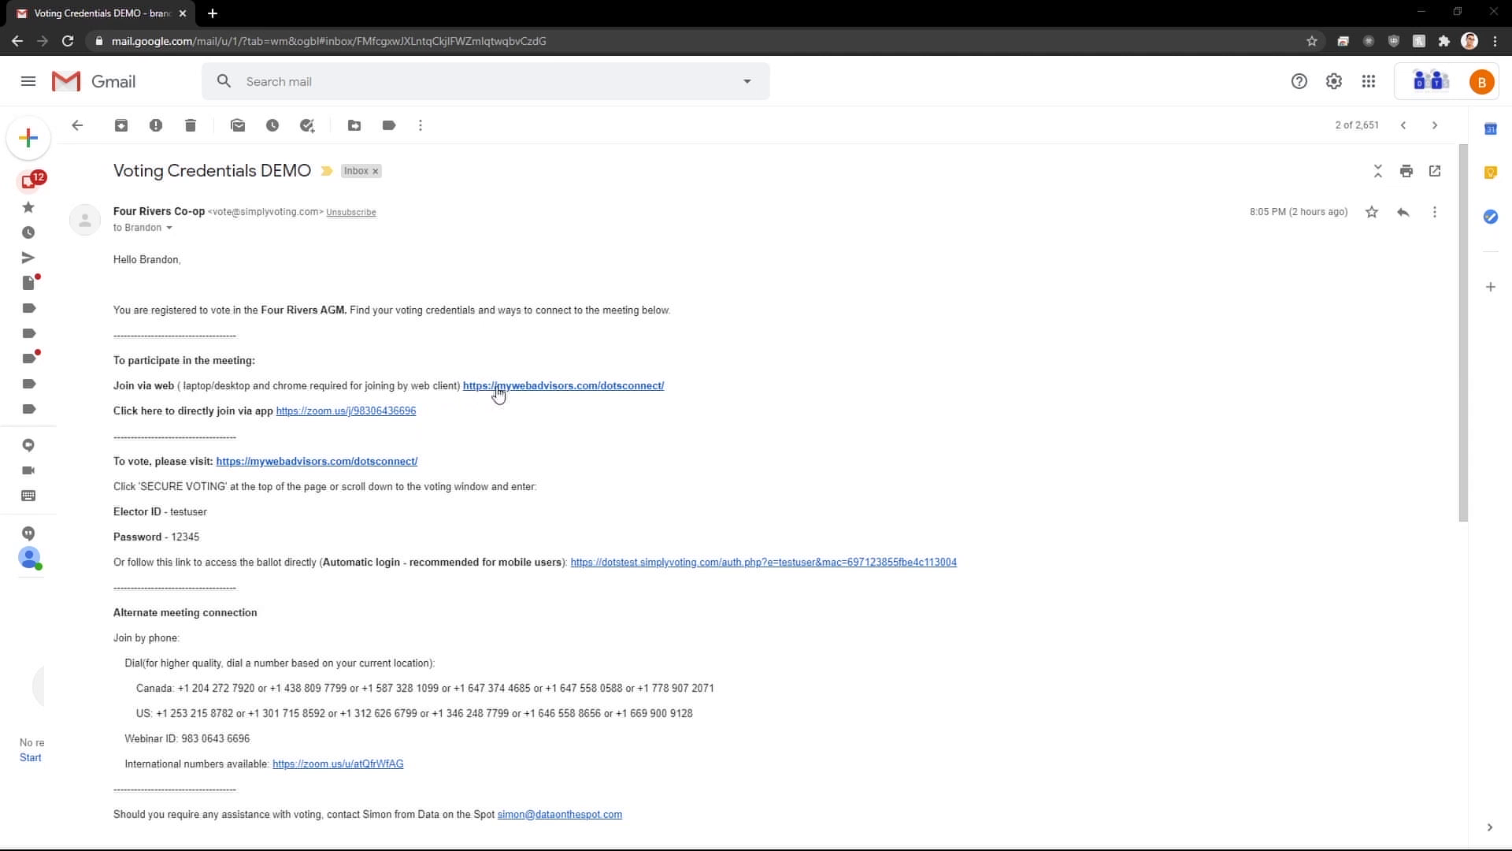
Join the Four Rivers Co-op livestream from the emailed web link, entering the voter's name.
{"action": "left_click", "coordinate": [498, 388]}
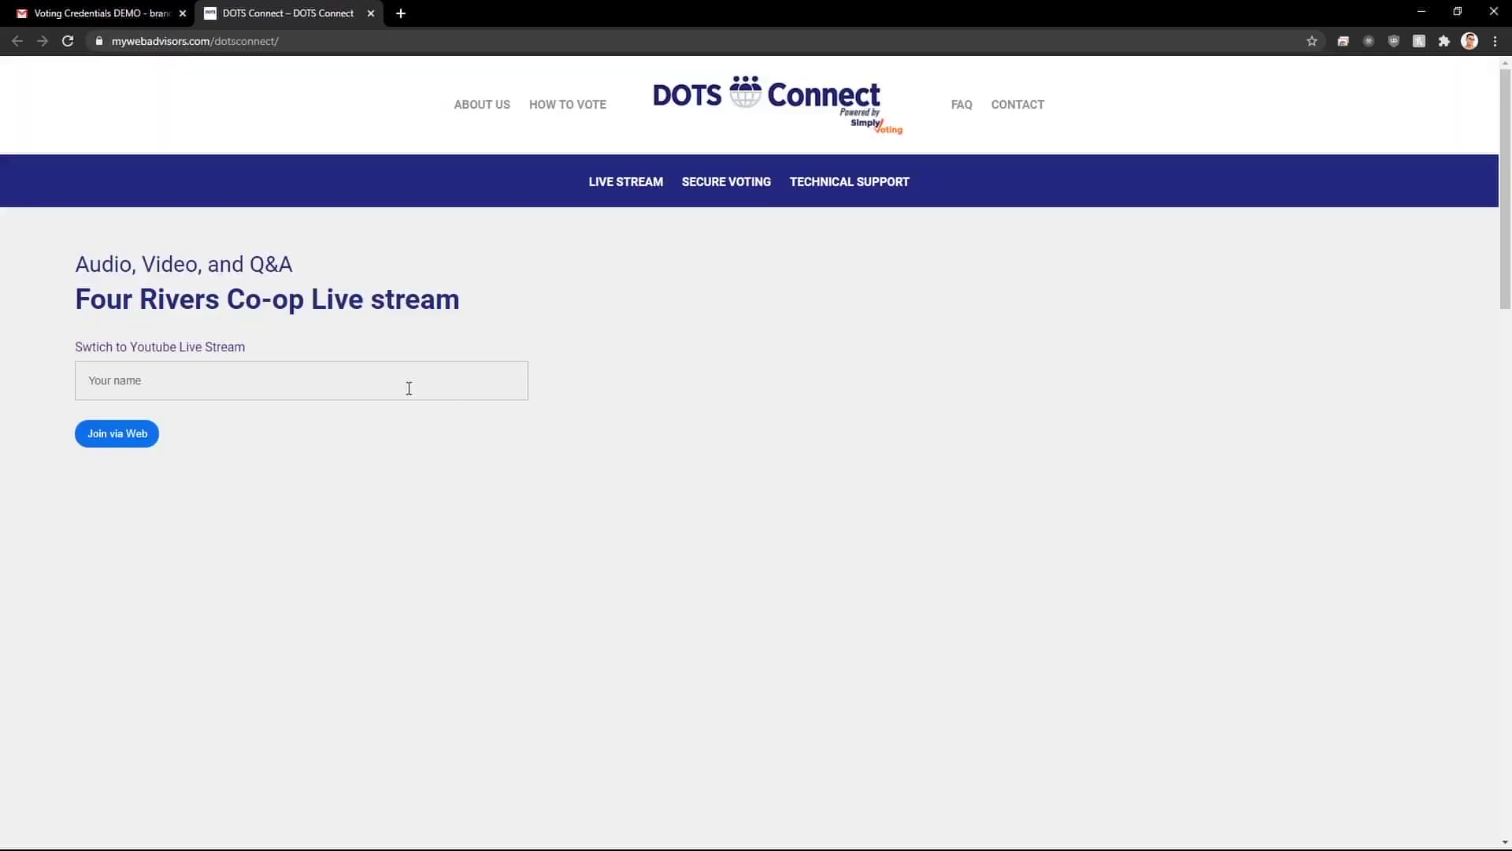
{"action": "left_click", "coordinate": [409, 388]}
{"action": "type", "text": "brandon"}
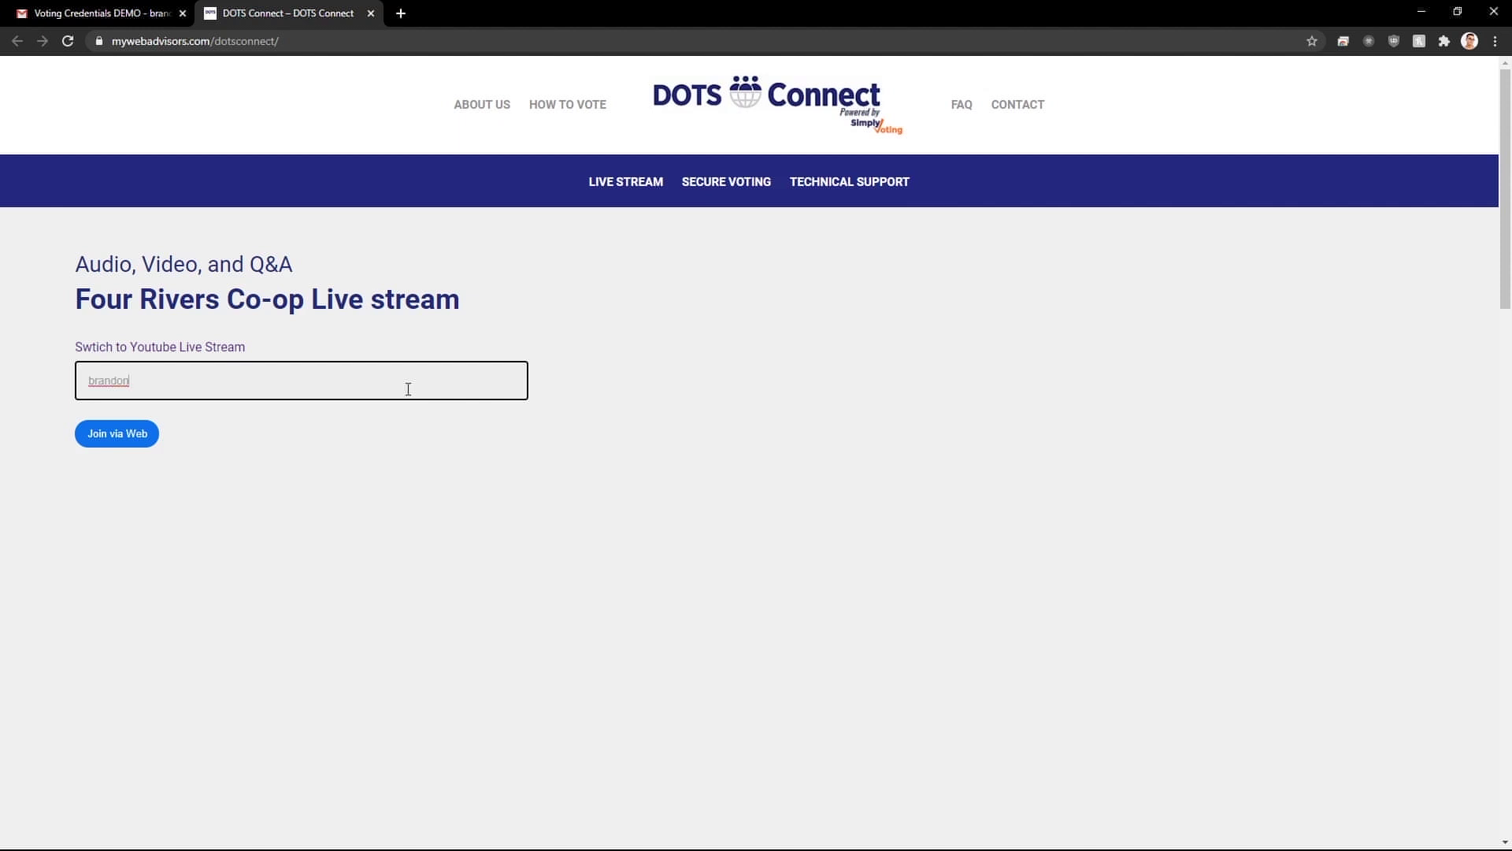
{"action": "key", "text": "Return"}
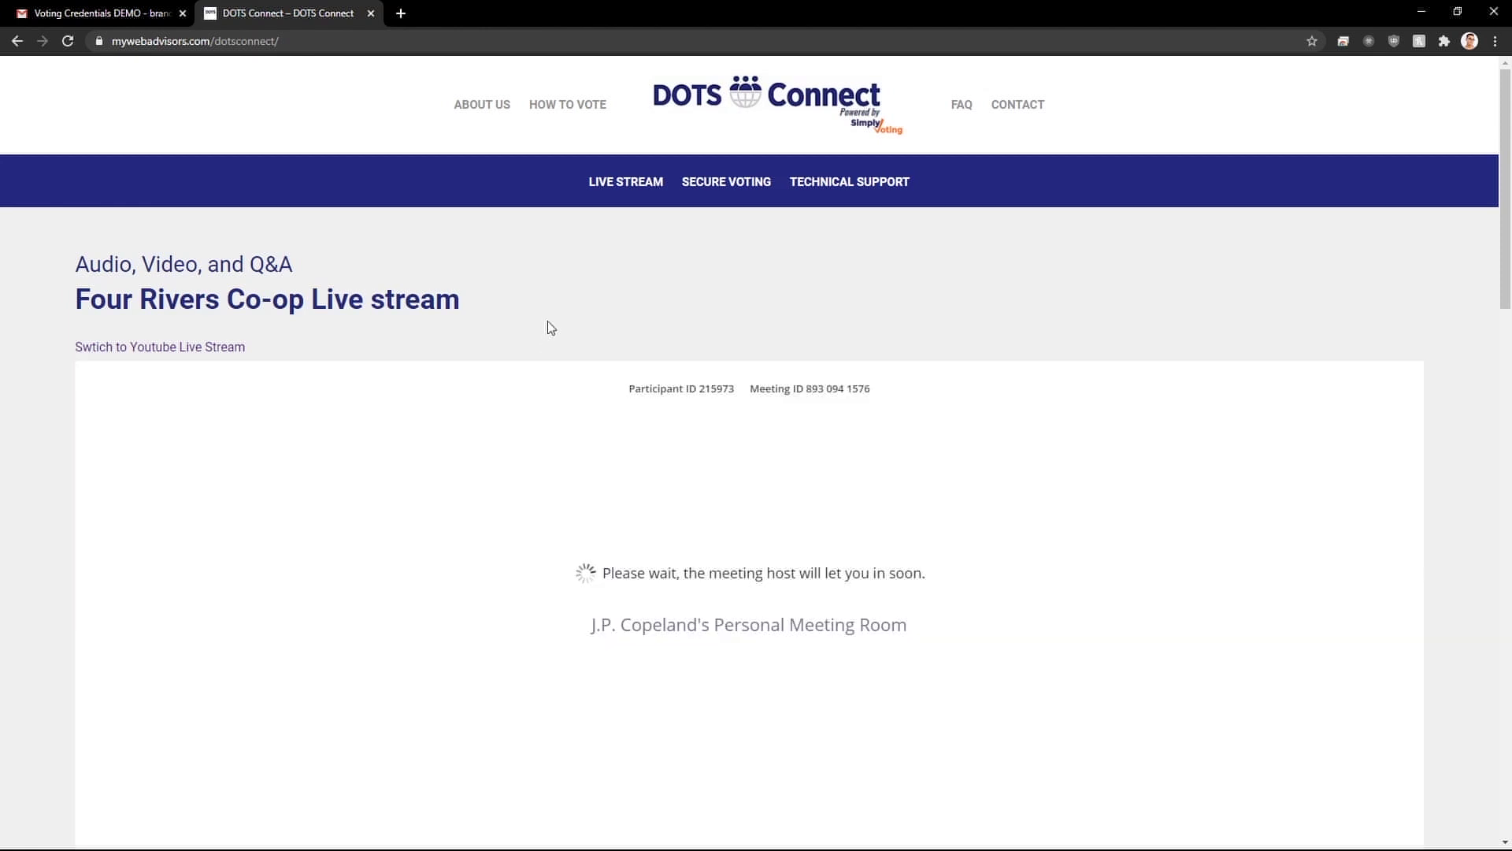
{"action": "scroll", "coordinate": [550, 328], "scroll_direction": "down", "scroll_amount": 3}
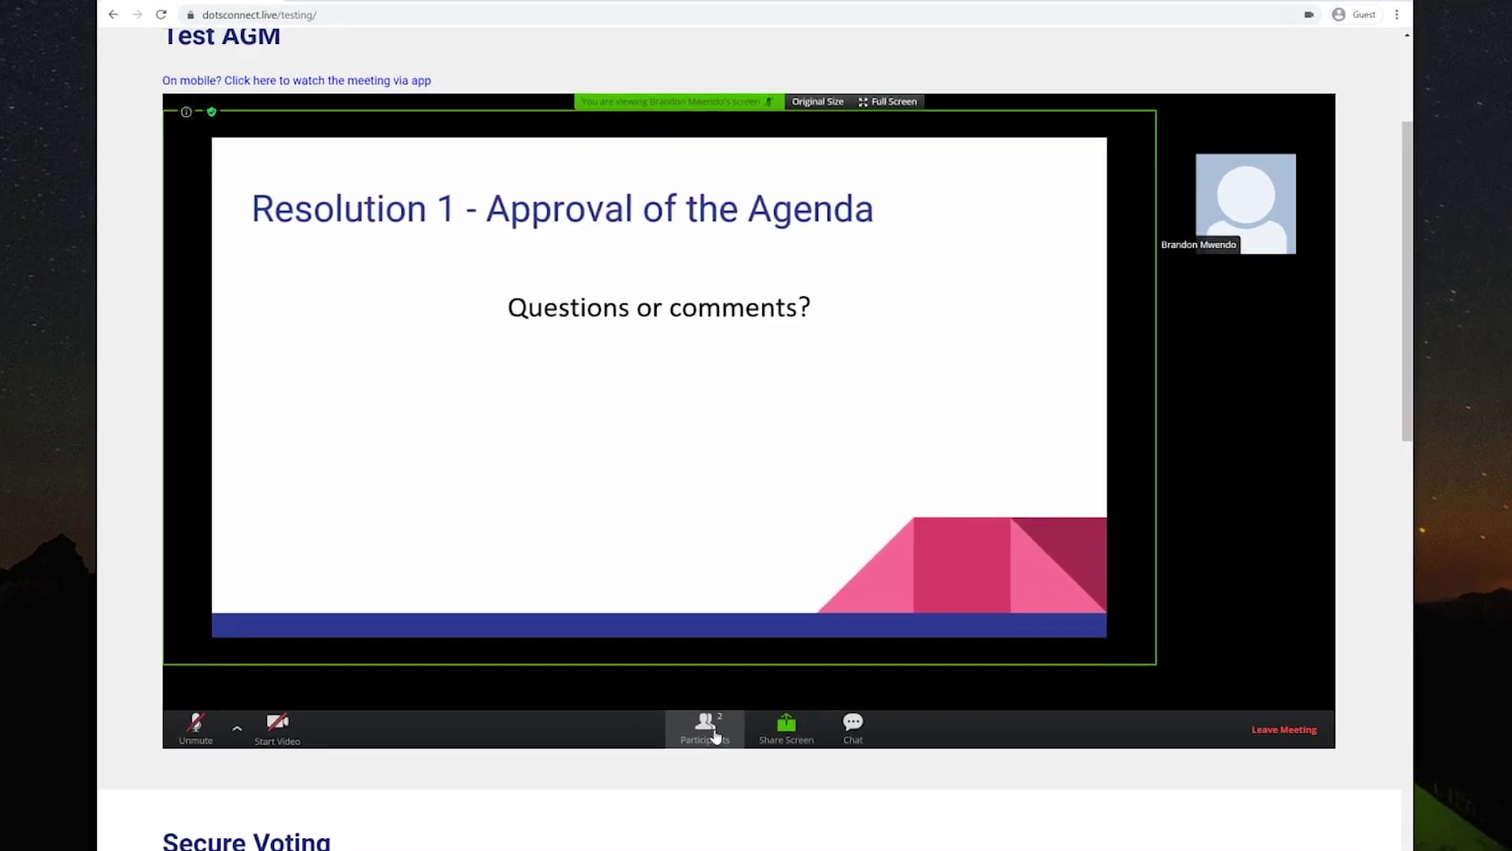
Show the participants list, raise your hand, and accept the host's request to unmute.
{"action": "left_click", "coordinate": [713, 734]}
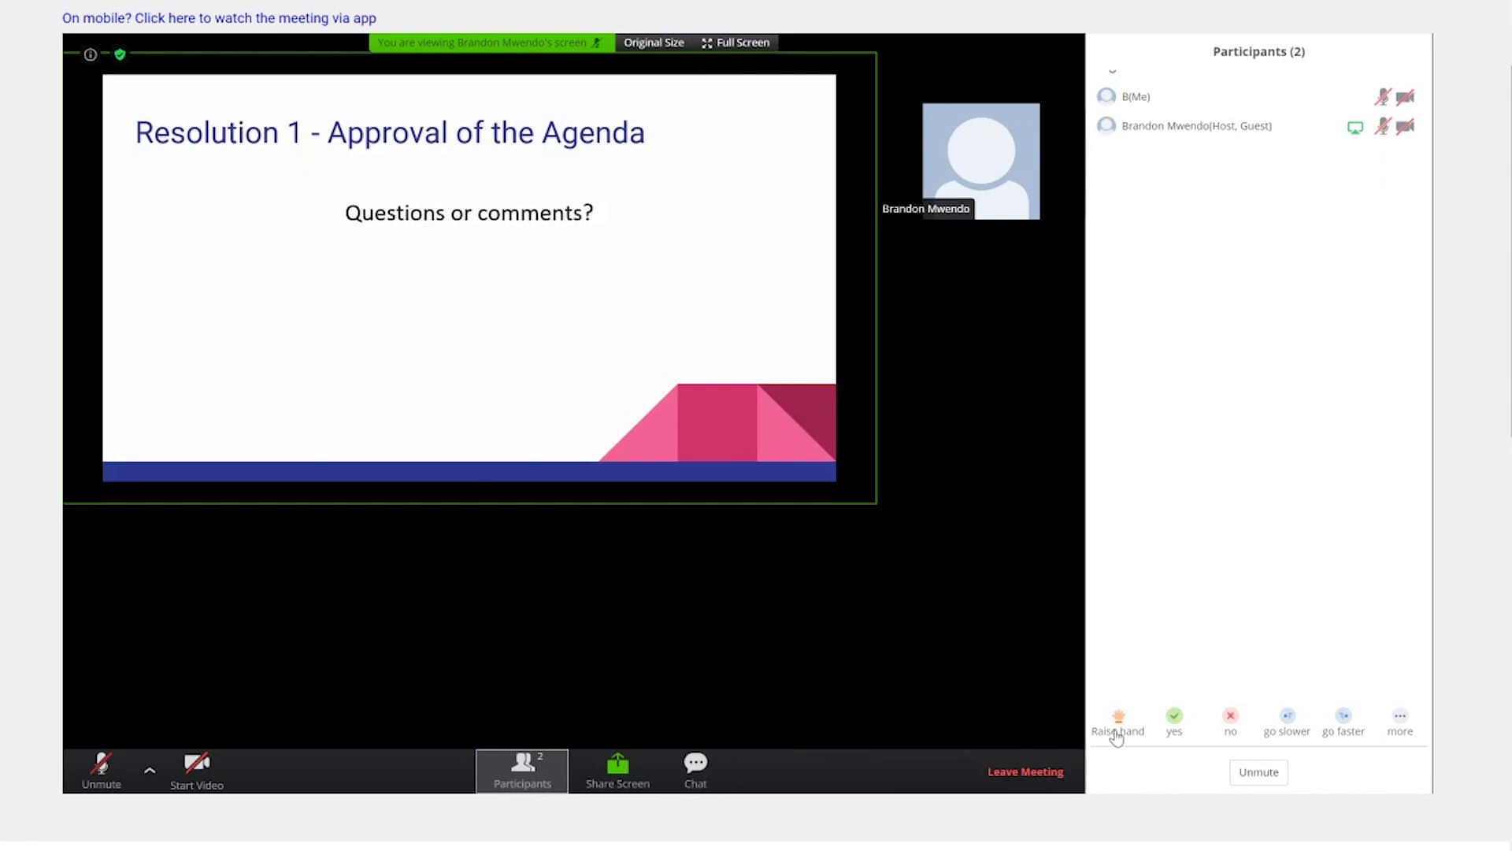
{"action": "left_click", "coordinate": [1116, 733]}
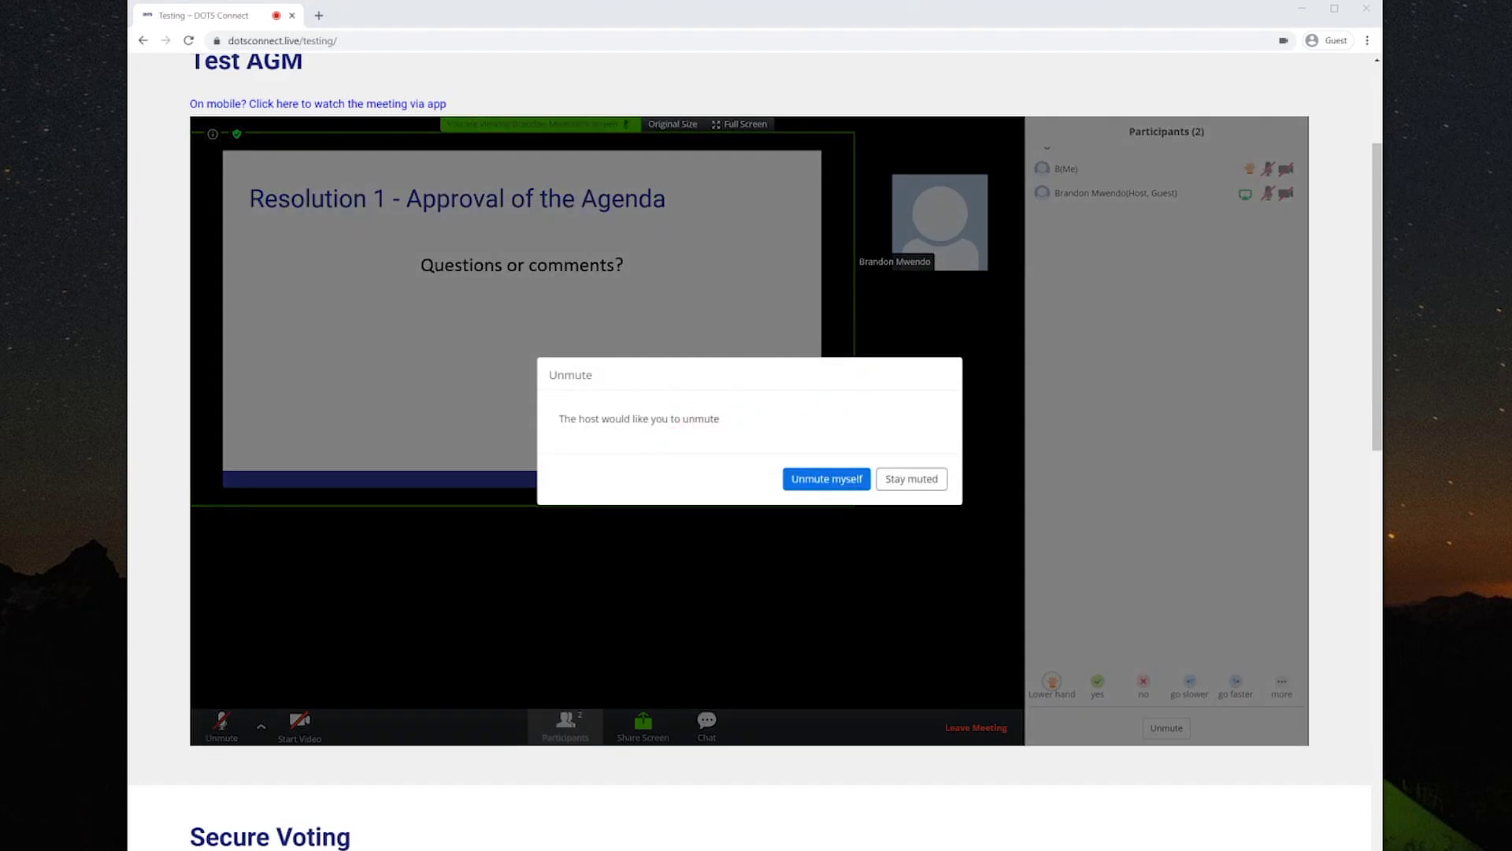
{"action": "left_click", "coordinate": [826, 478]}
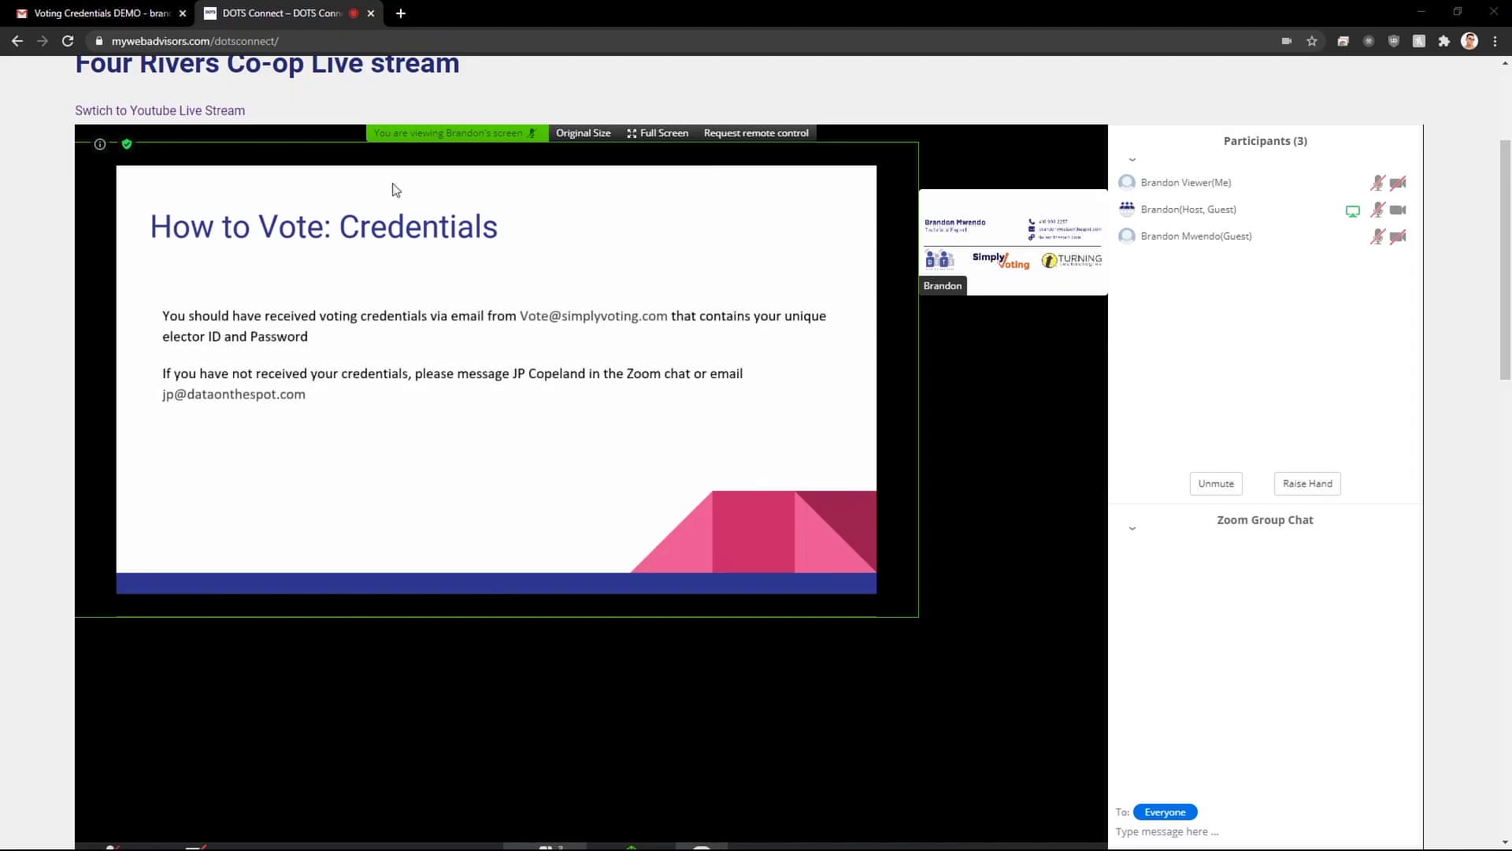
Open Secure Voting and paste the elector ID from the credentials email into the login form.
{"action": "left_click", "coordinate": [132, 22]}
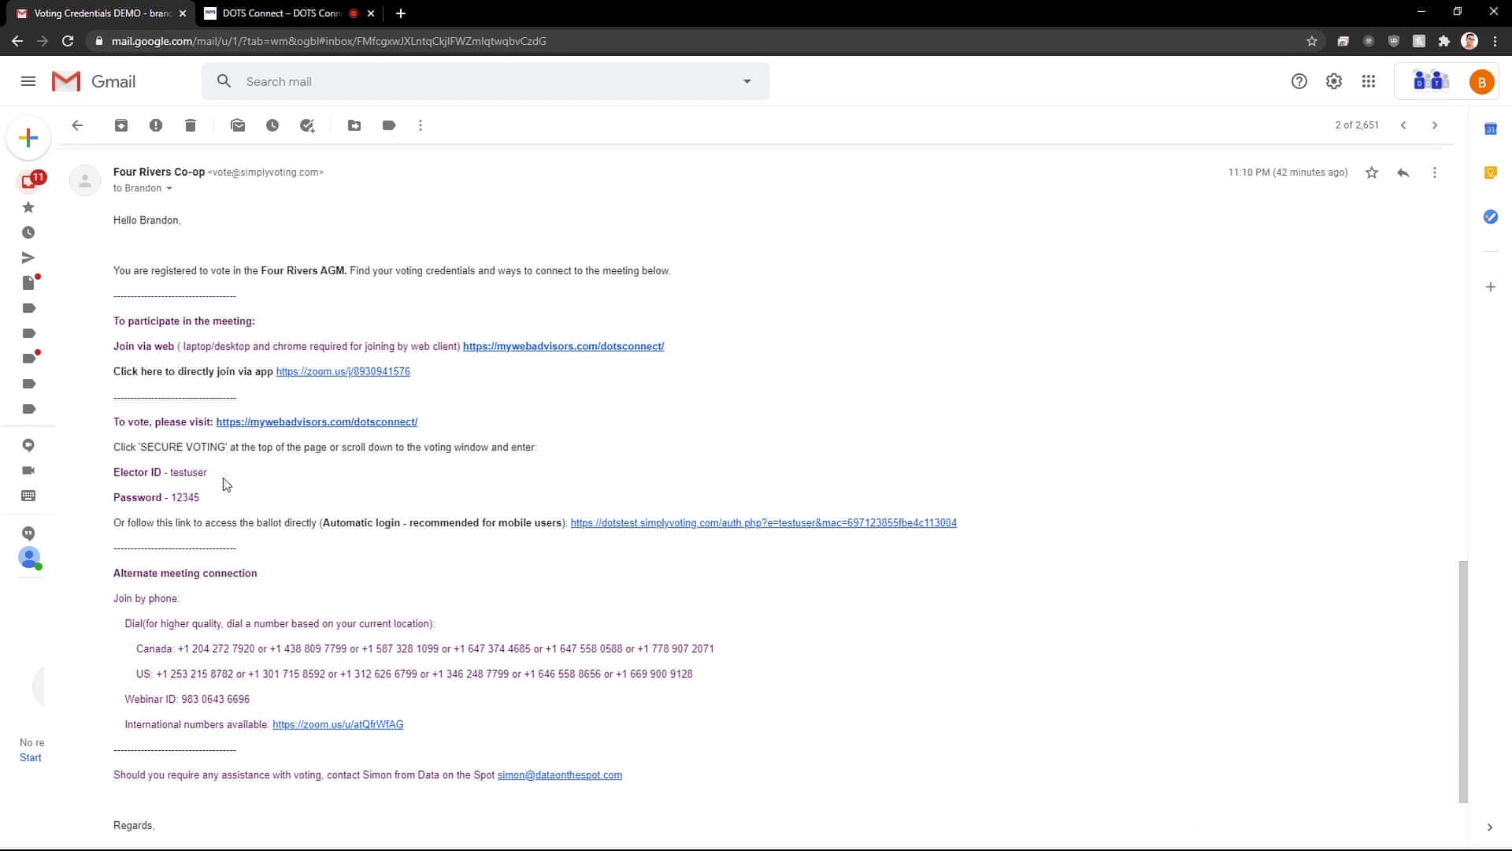
{"action": "key", "text": "ctrl+Tab"}
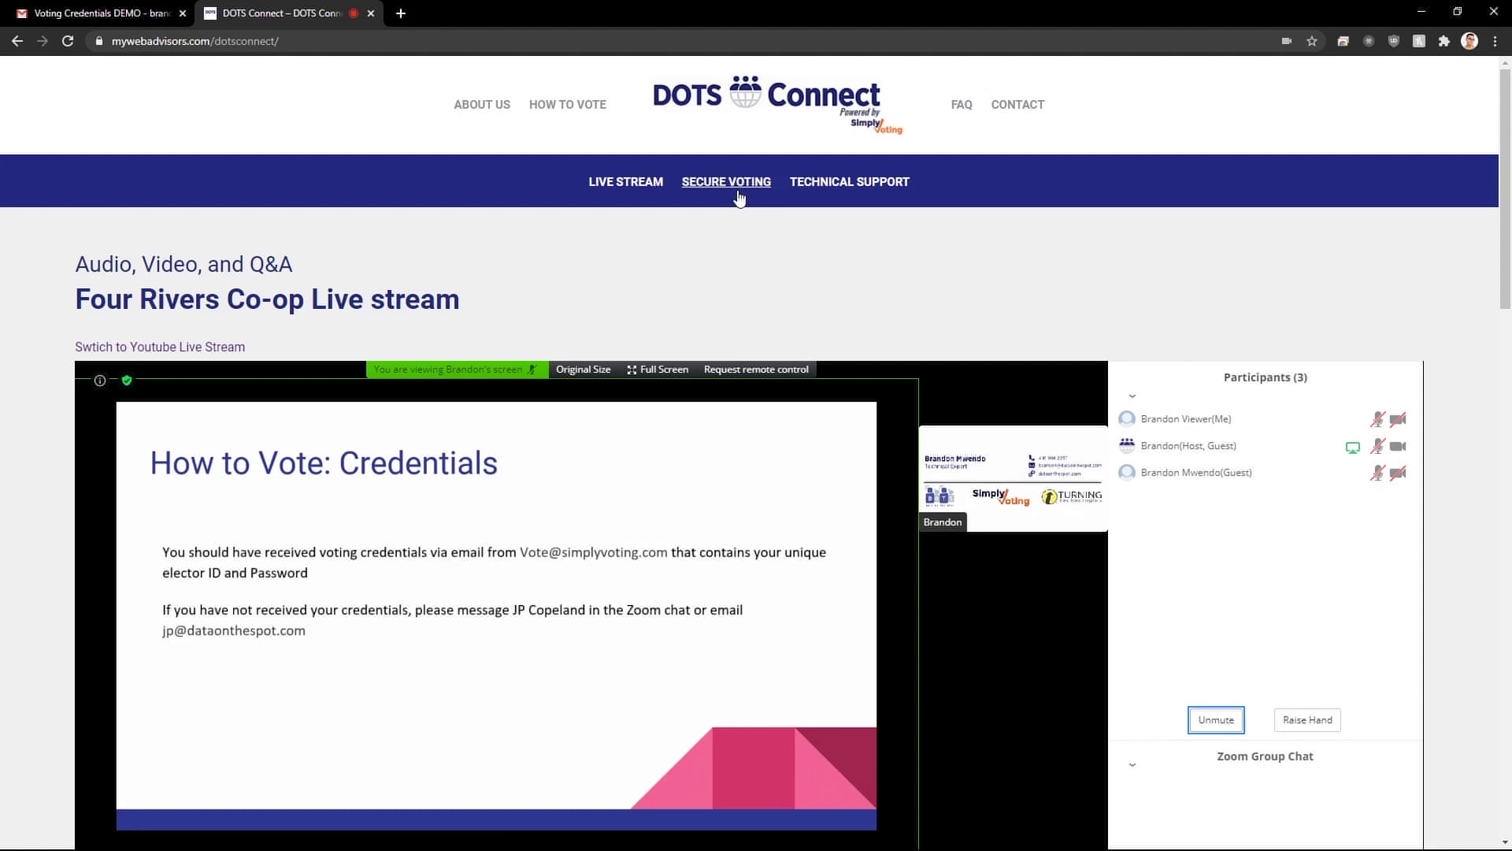
{"action": "left_click", "coordinate": [739, 193]}
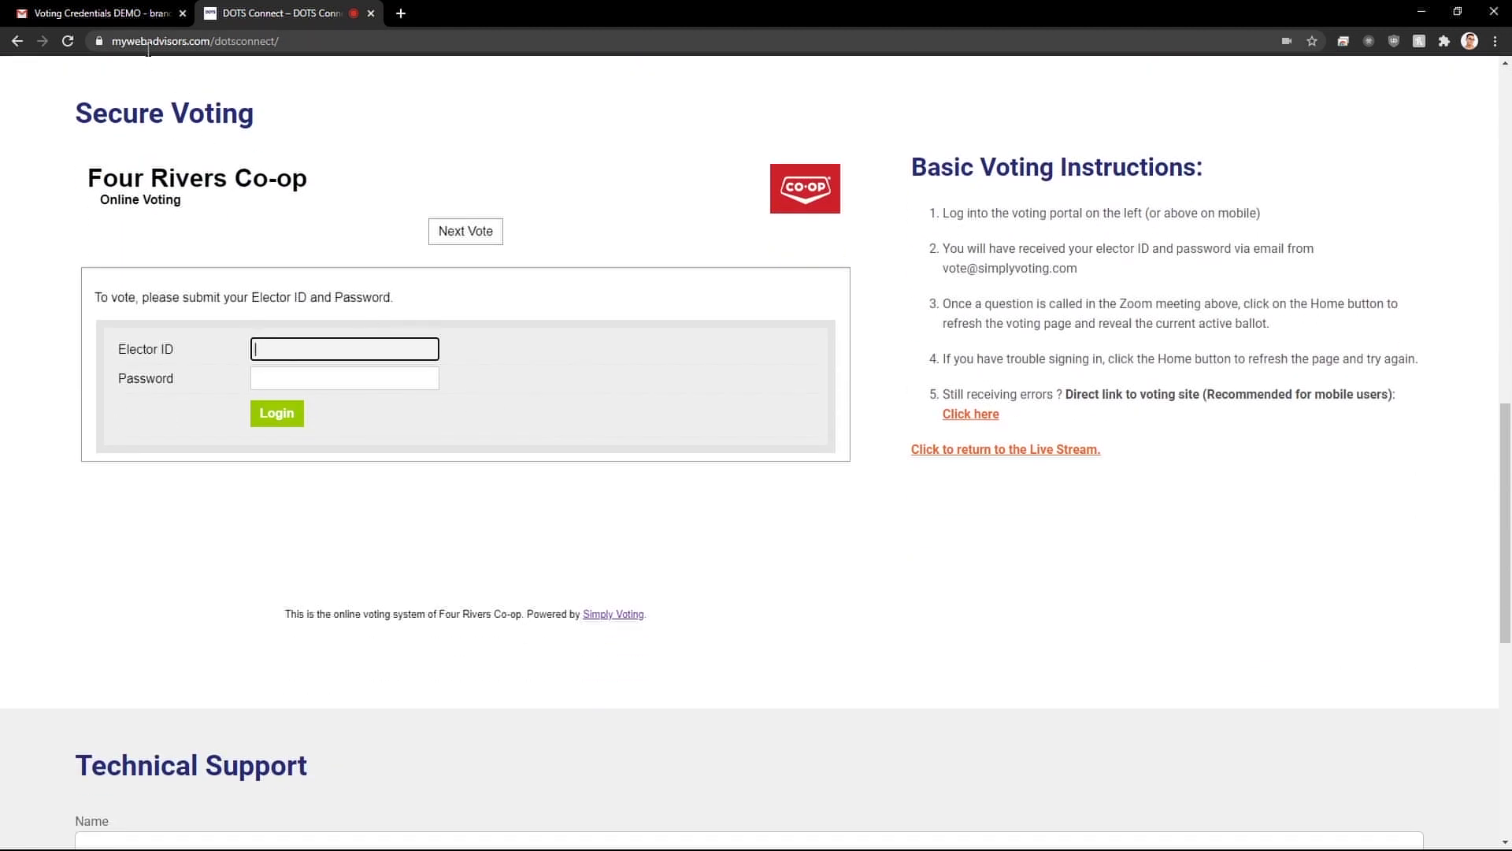
{"action": "left_click", "coordinate": [139, 10]}
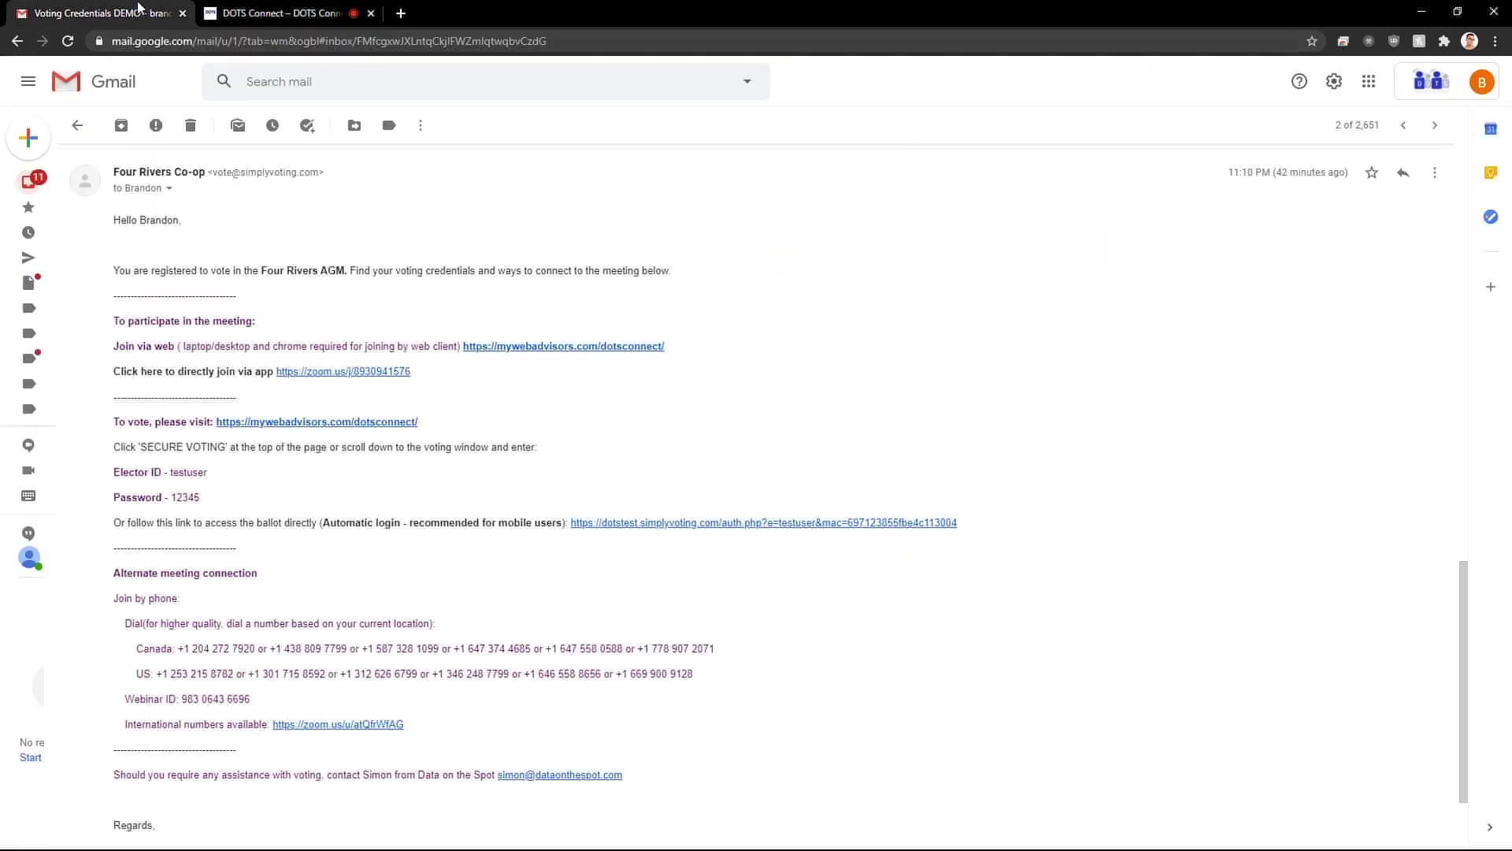
{"action": "double_click", "coordinate": [188, 473]}
{"action": "key", "text": "ctrl+c"}
{"action": "left_click", "coordinate": [315, 16]}
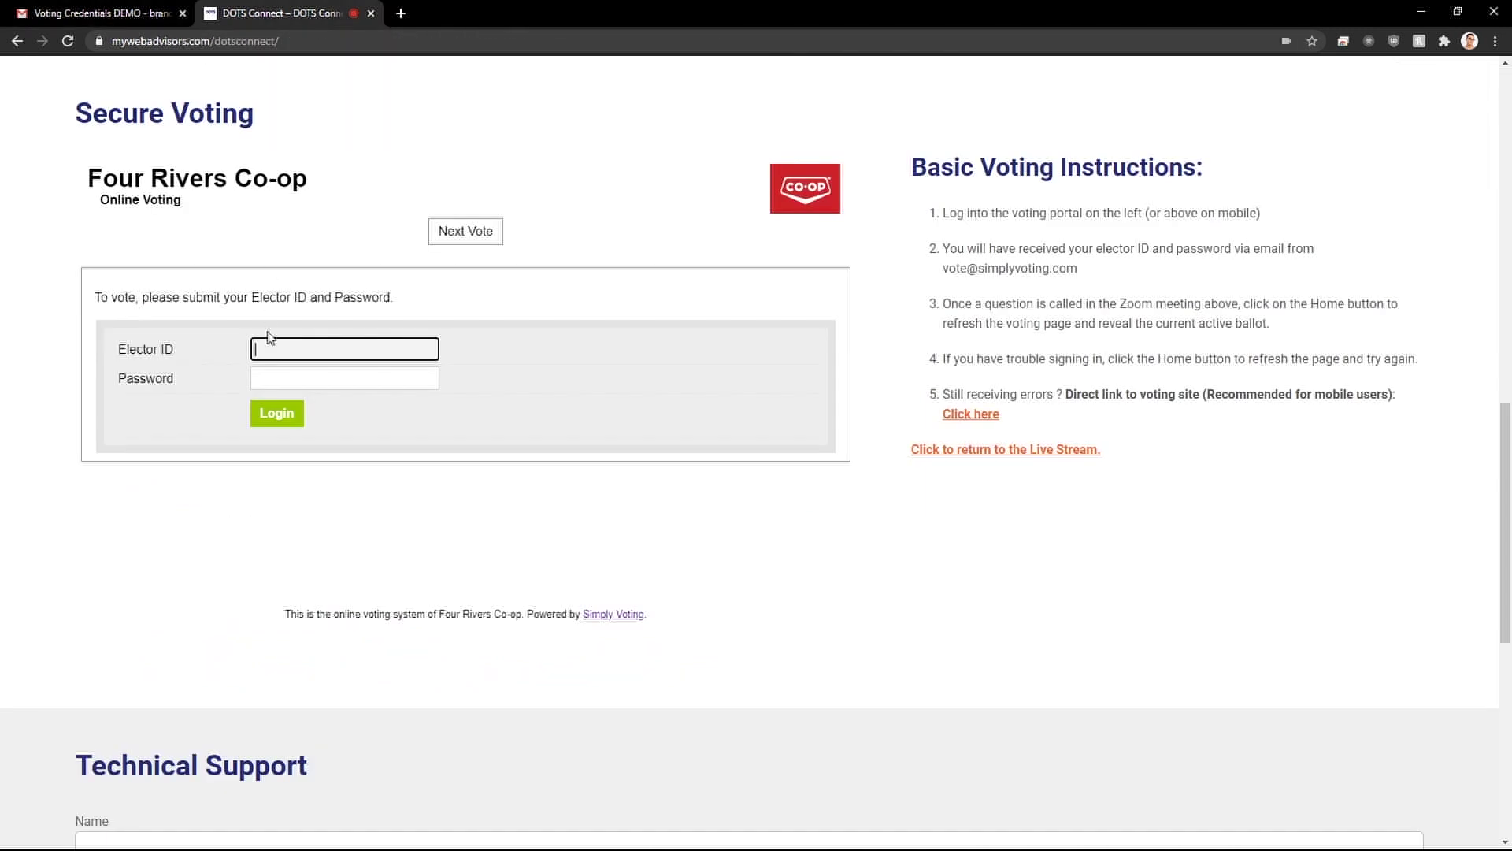
{"action": "left_click", "coordinate": [267, 340]}
{"action": "key", "text": "ctrl+v"}
Paste the emailed password into the Password field and log in.
{"action": "left_click", "coordinate": [152, 16]}
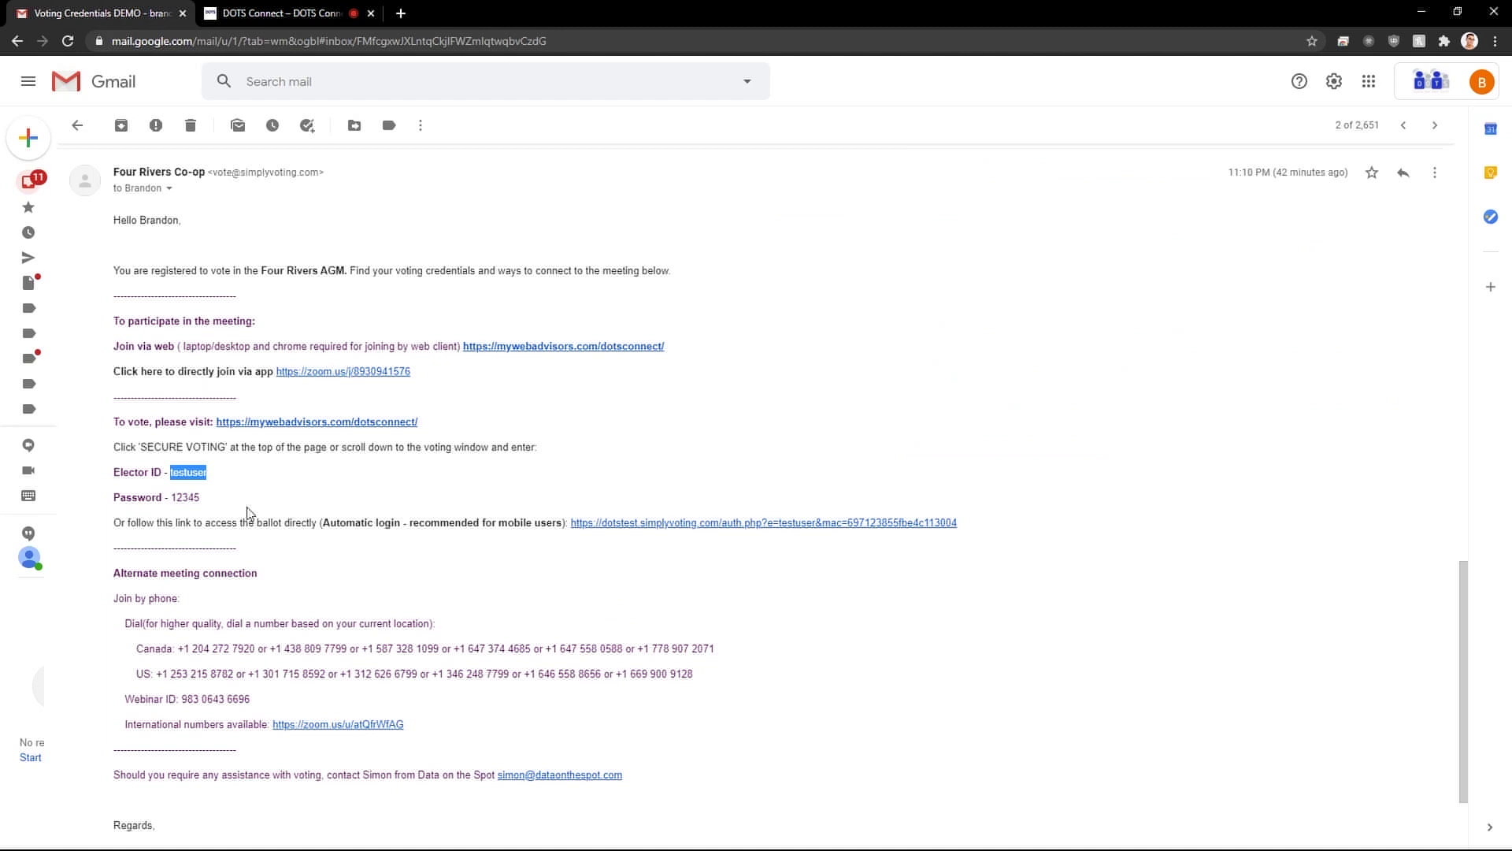
{"action": "double_click", "coordinate": [181, 497]}
{"action": "left_click", "coordinate": [283, 13]}
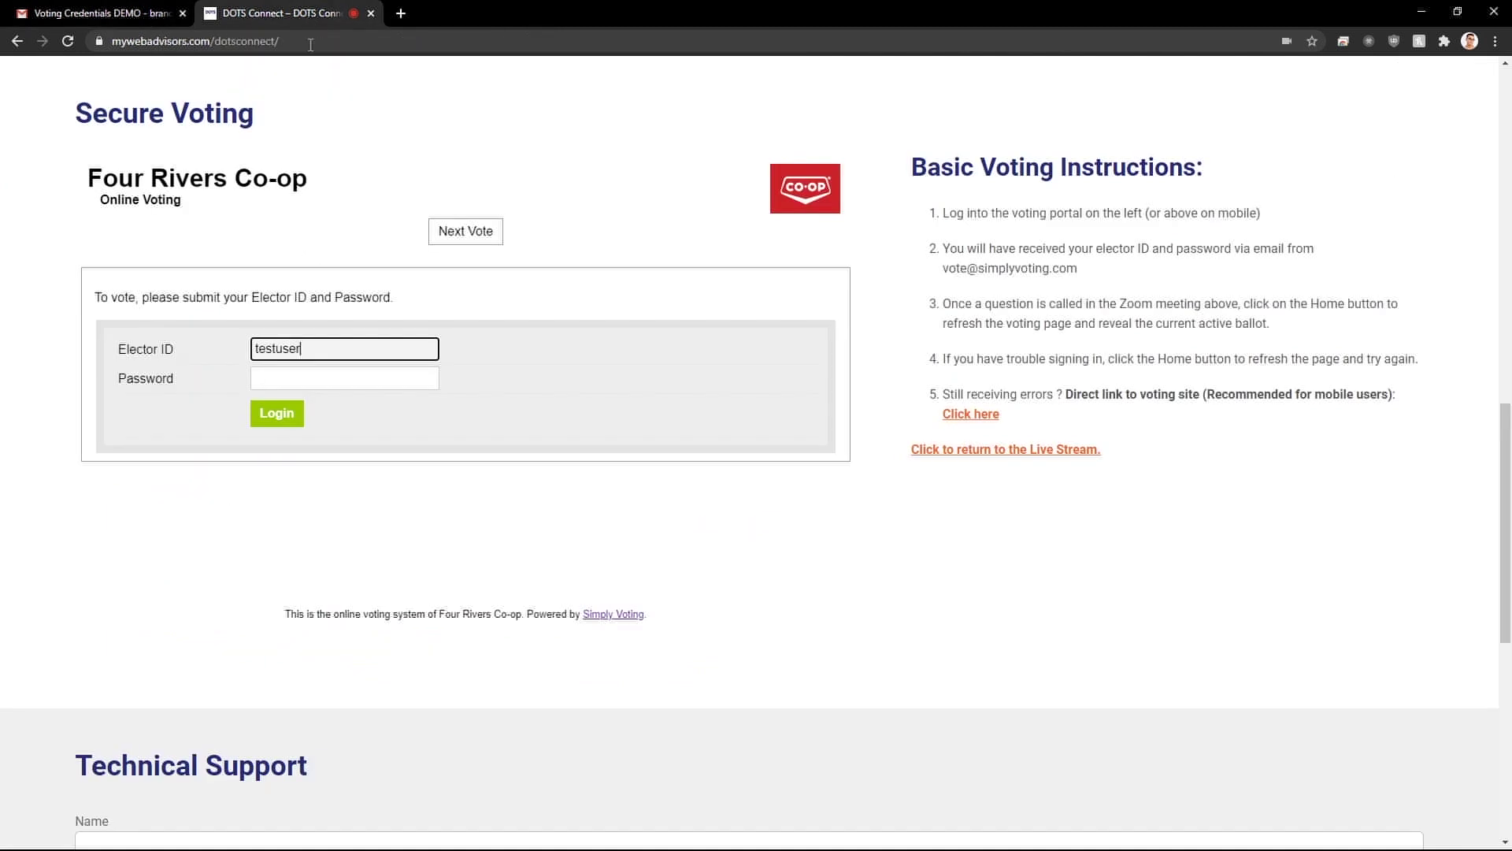
{"action": "left_click", "coordinate": [287, 378]}
{"action": "key", "text": "ctrl+v"}
{"action": "left_click", "coordinate": [285, 416]}
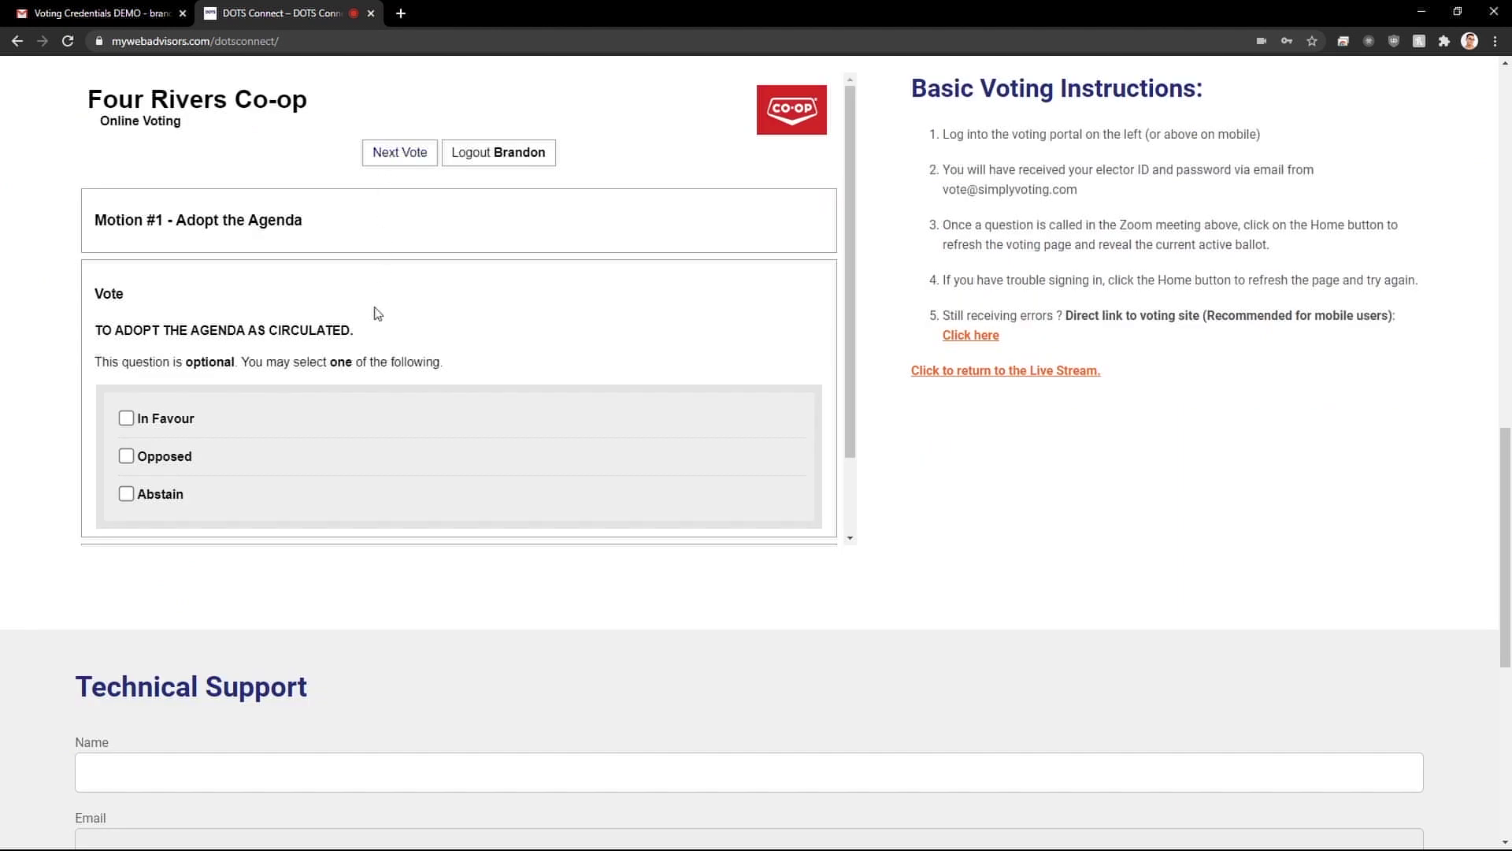
Cast the Motion #1 ballot, changing the choice from In Favour to Opposed before confirming.
{"action": "scroll", "coordinate": [378, 313], "scroll_direction": "down", "scroll_amount": 1}
{"action": "left_click", "coordinate": [179, 340]}
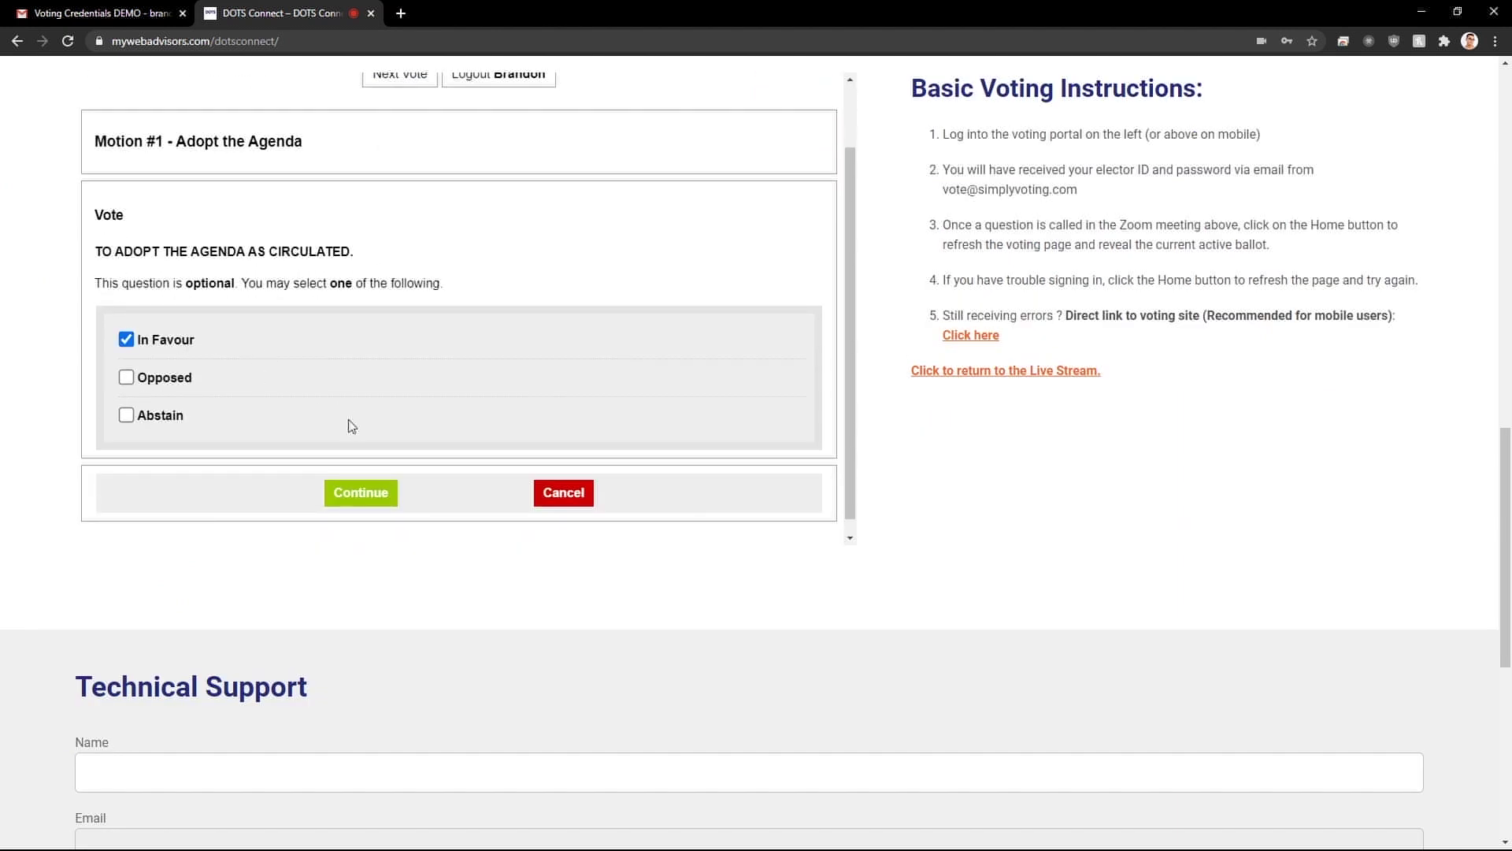
{"action": "left_click", "coordinate": [378, 503]}
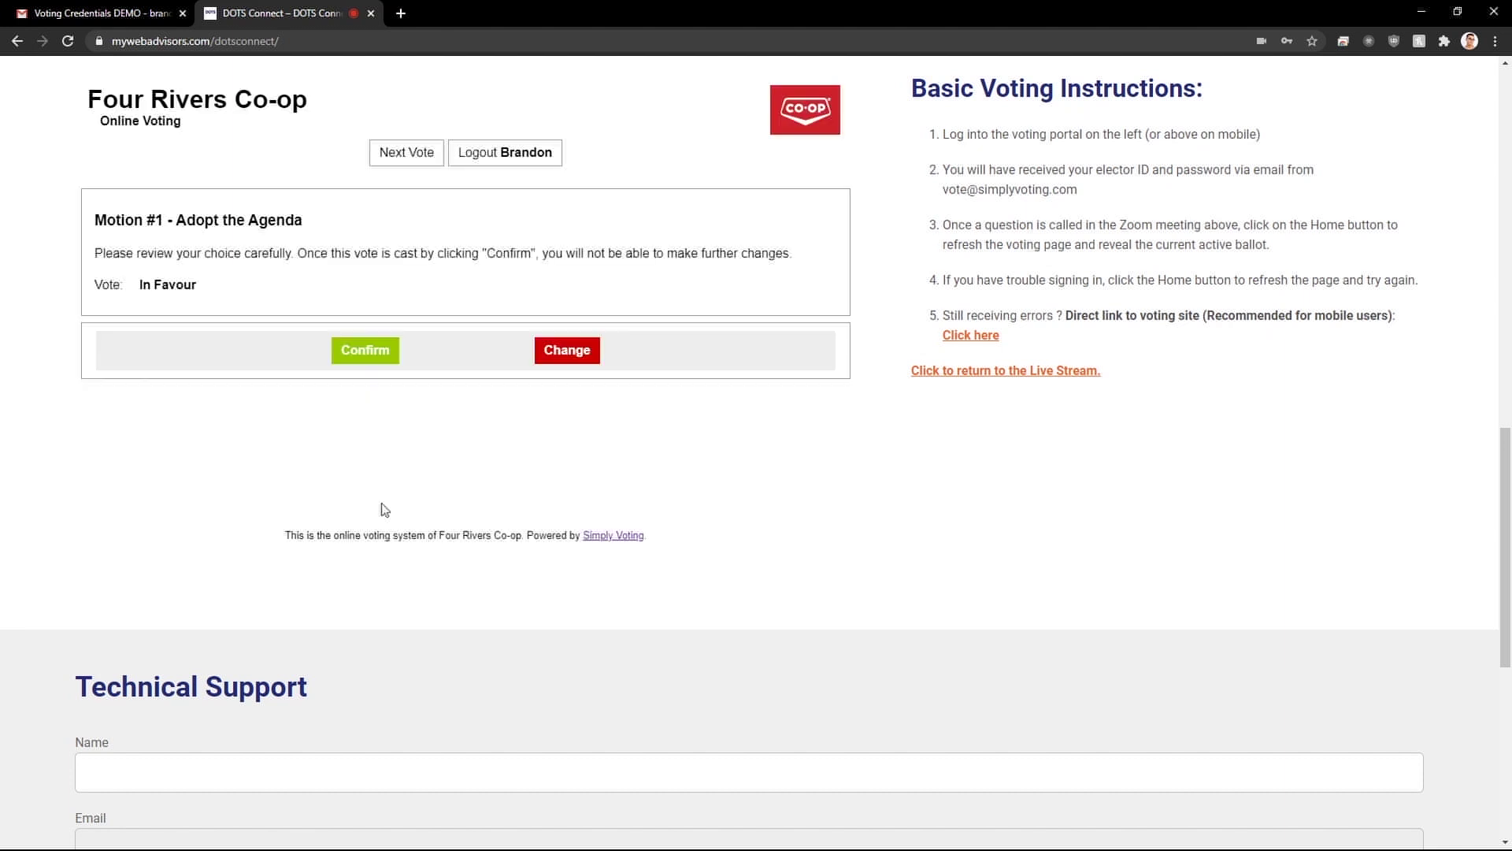
{"action": "left_click", "coordinate": [567, 350]}
{"action": "scroll", "coordinate": [193, 347], "scroll_direction": "down", "scroll_amount": 2}
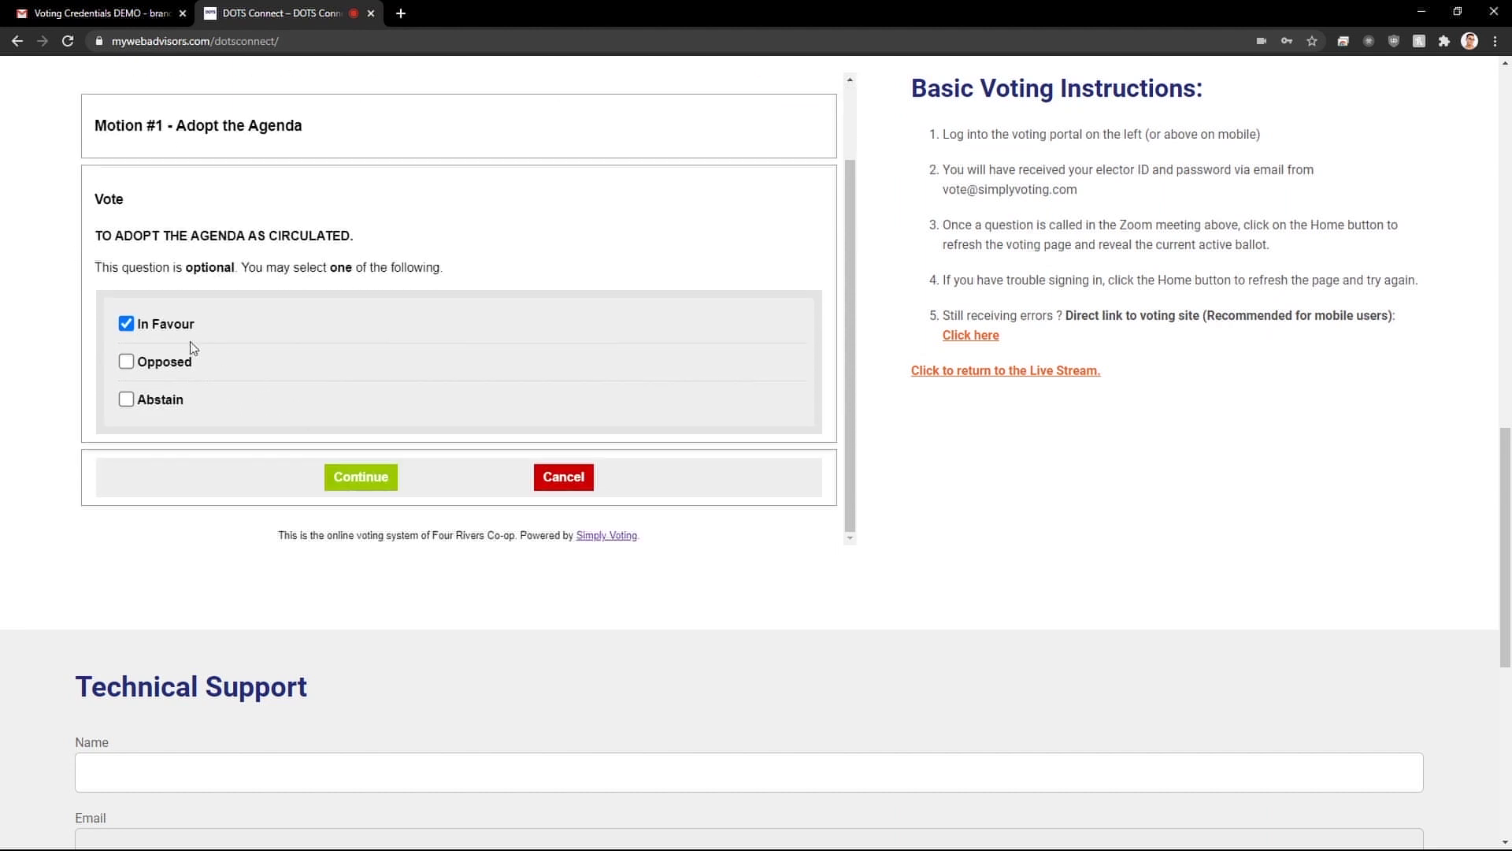
{"action": "left_click", "coordinate": [174, 362]}
{"action": "left_click", "coordinate": [360, 477]}
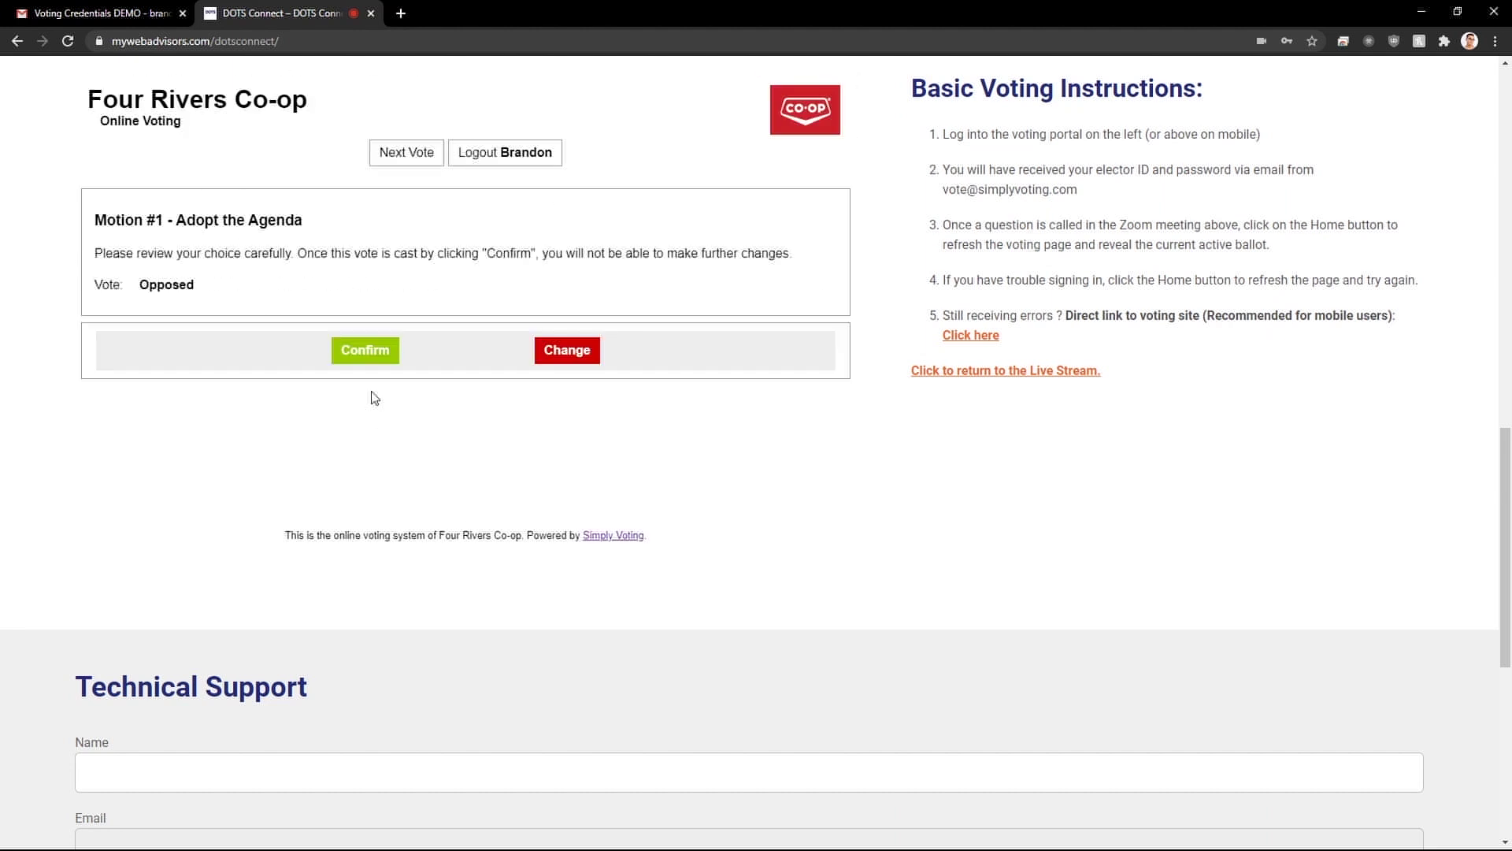
{"action": "left_click", "coordinate": [367, 352]}
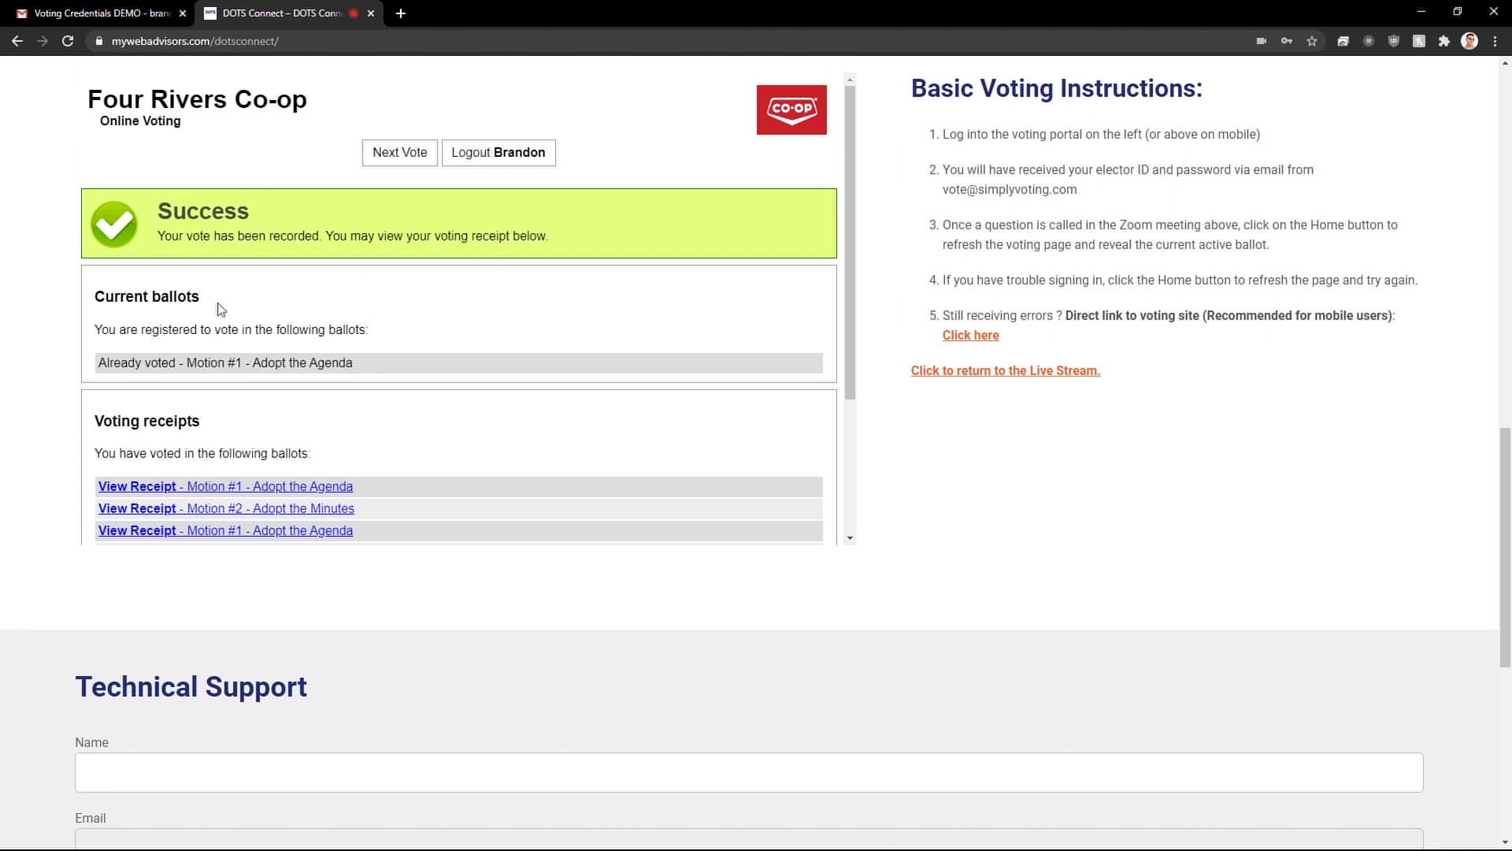
View the Motion #1 voting receipt, then return to the ballots list with Next Vote.
{"action": "scroll", "coordinate": [434, 319], "scroll_direction": "down", "scroll_amount": 3}
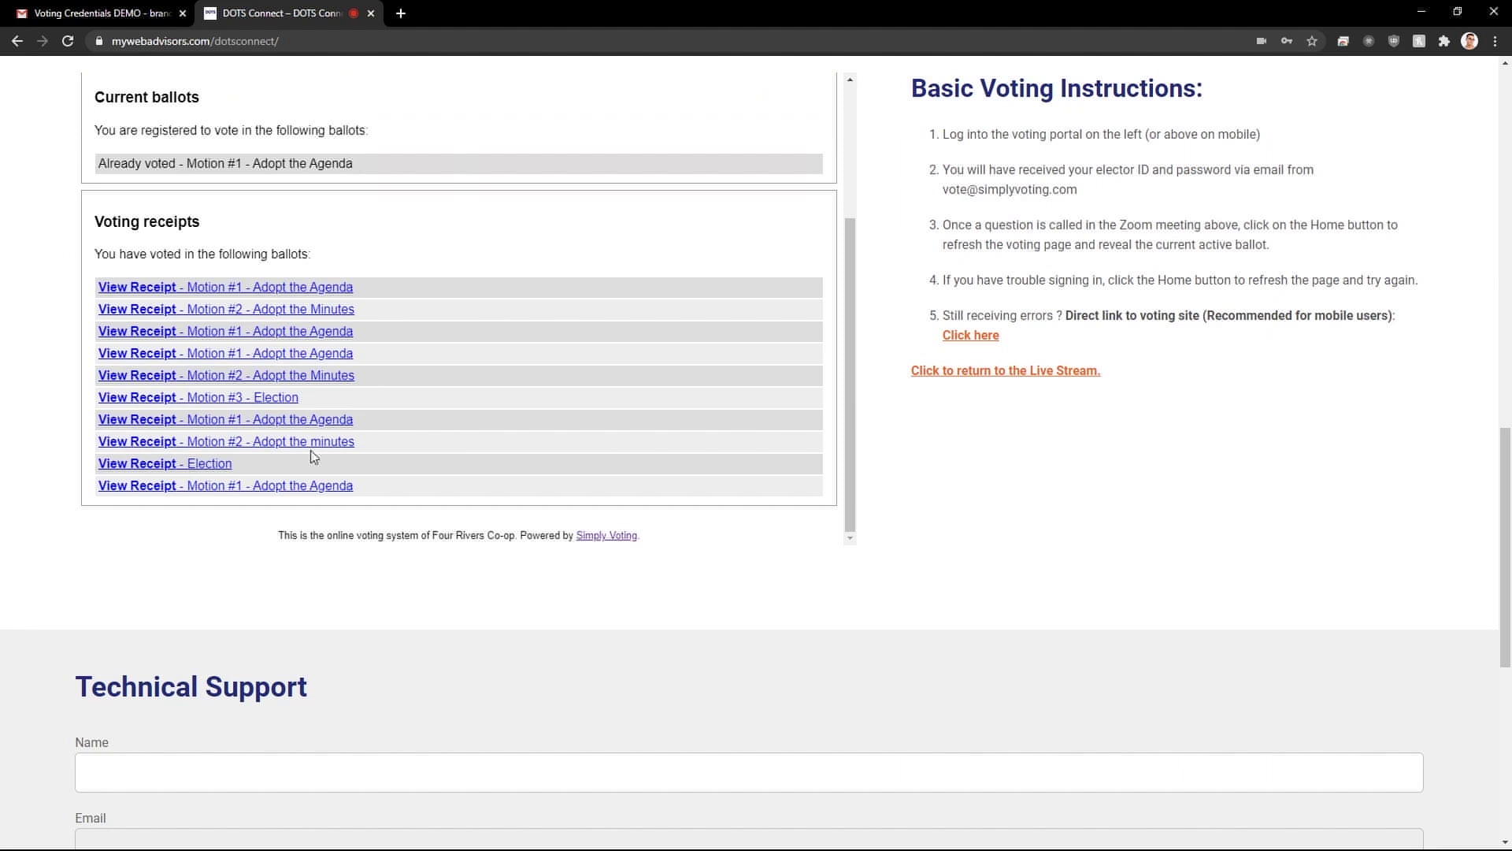
{"action": "left_click", "coordinate": [320, 488]}
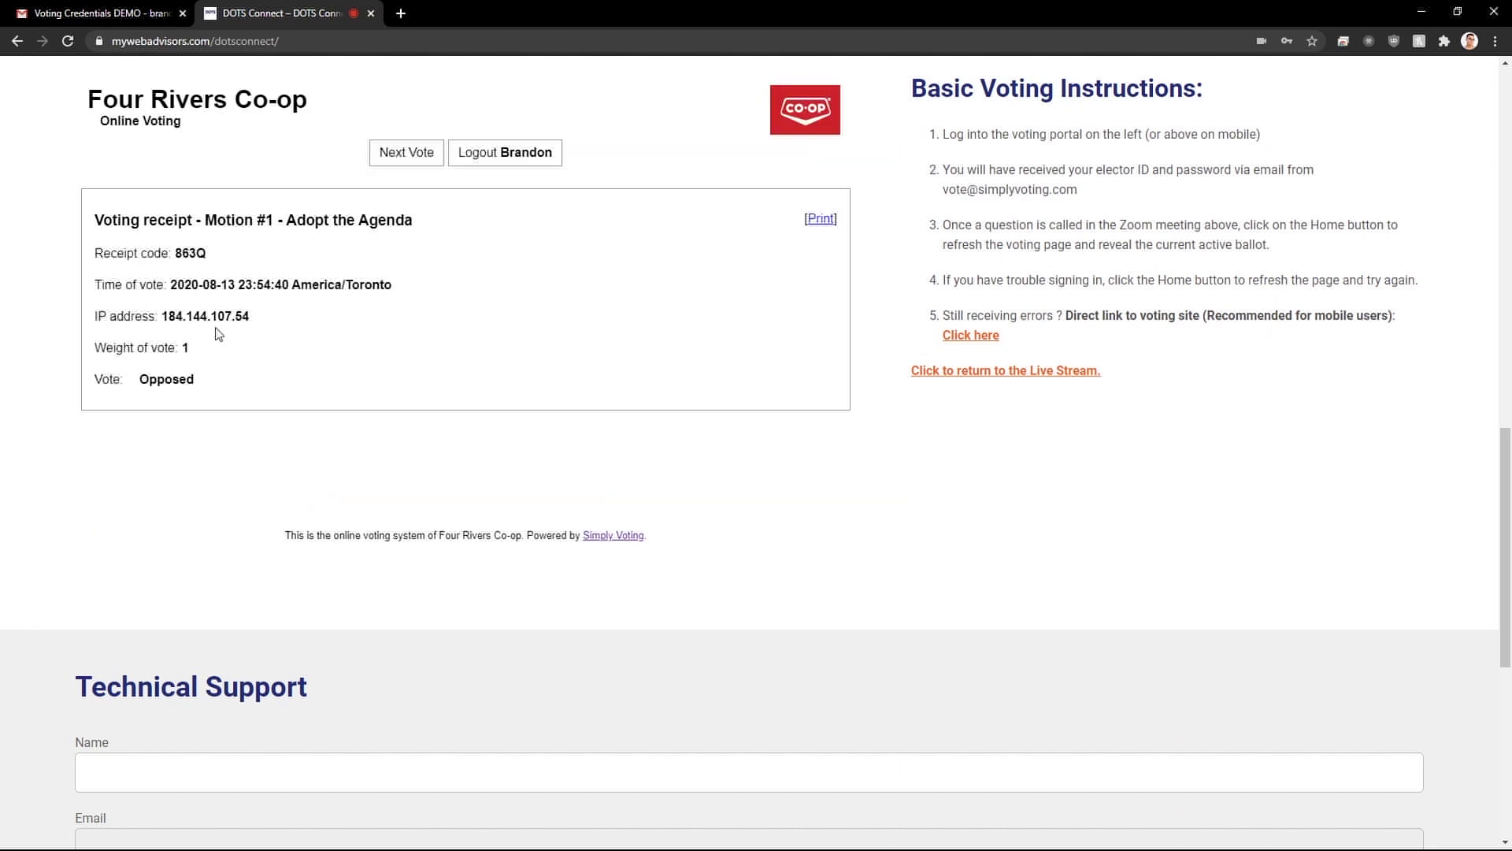
{"action": "left_click", "coordinate": [385, 163]}
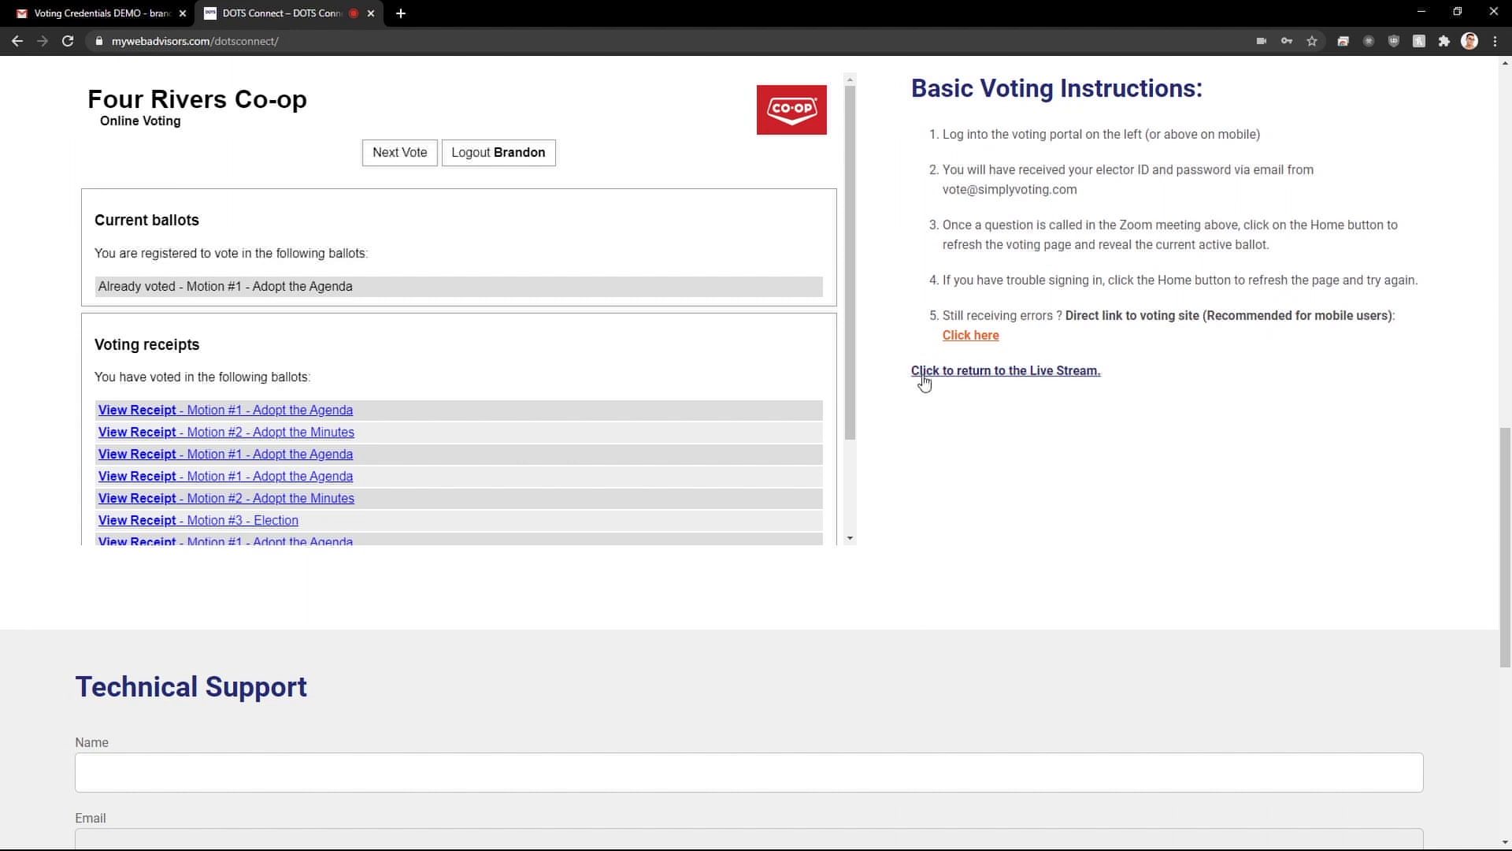
{"action": "left_click", "coordinate": [1008, 371]}
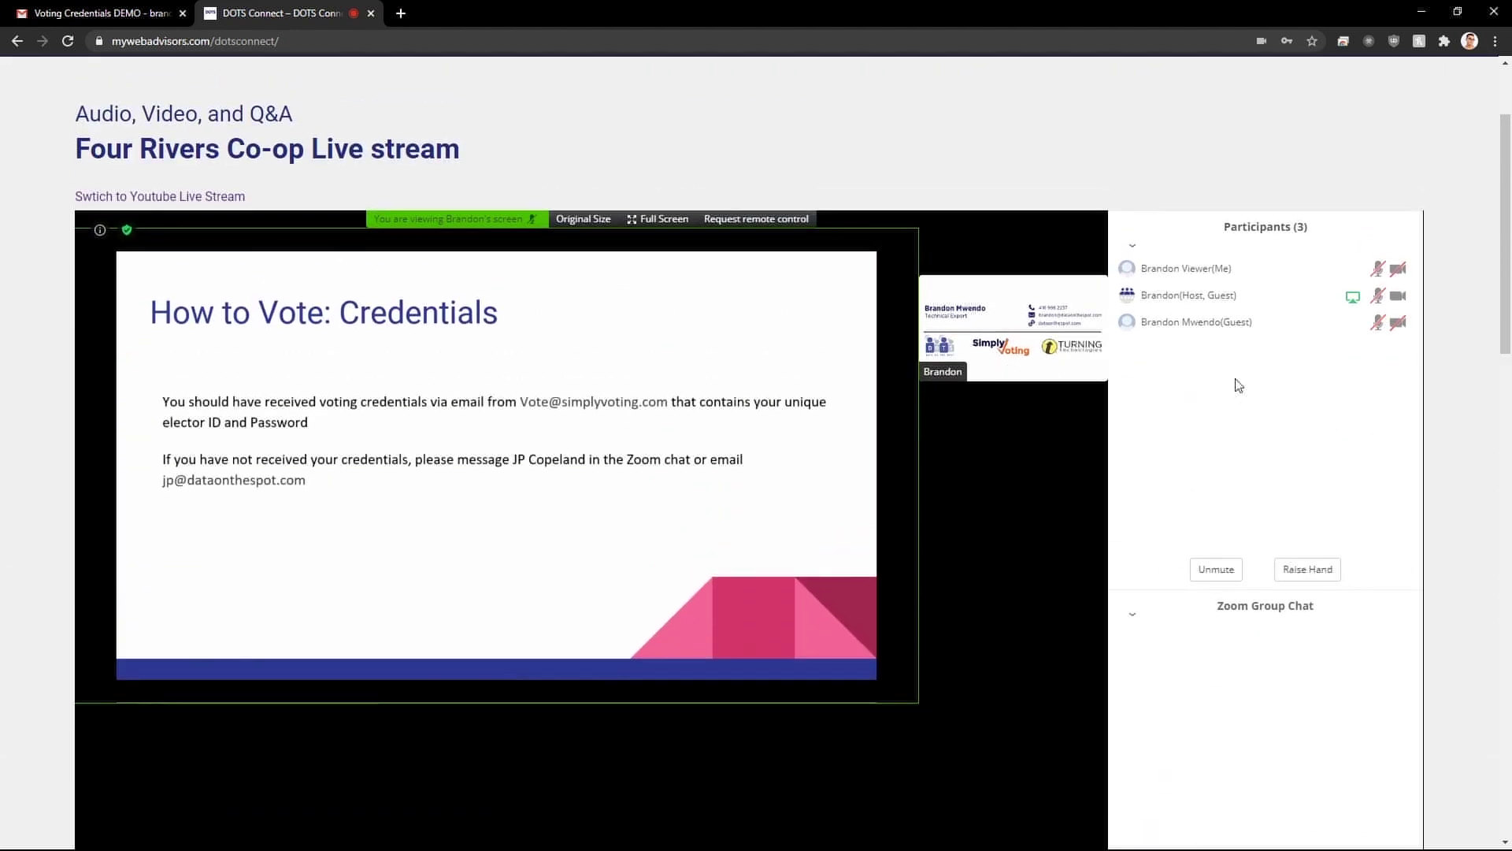
{"action": "scroll", "coordinate": [1486, 393], "scroll_direction": "down", "scroll_amount": 3}
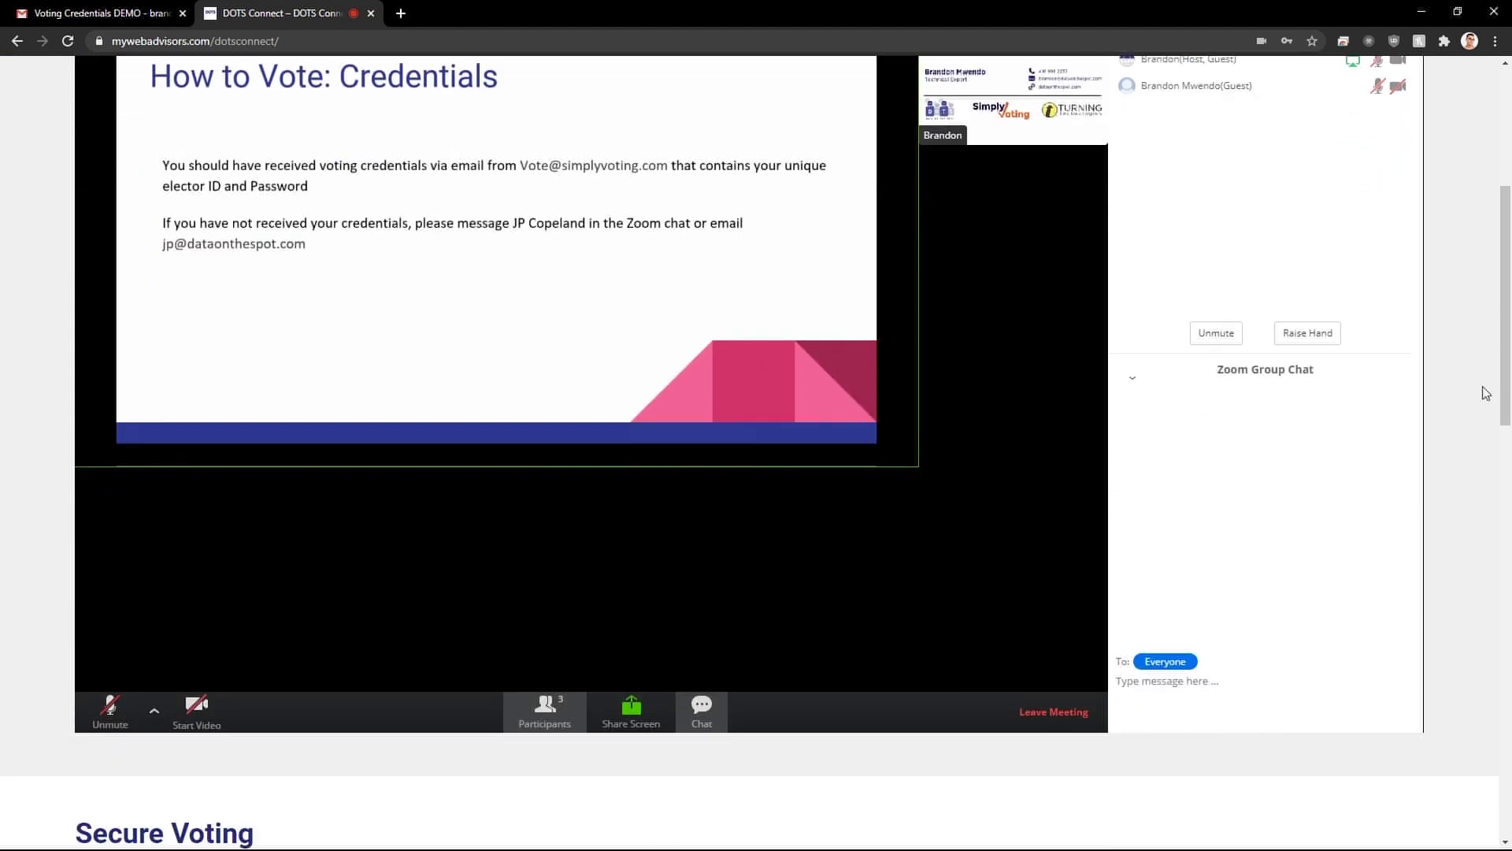
{"action": "scroll", "coordinate": [1489, 392], "scroll_direction": "up", "scroll_amount": 1}
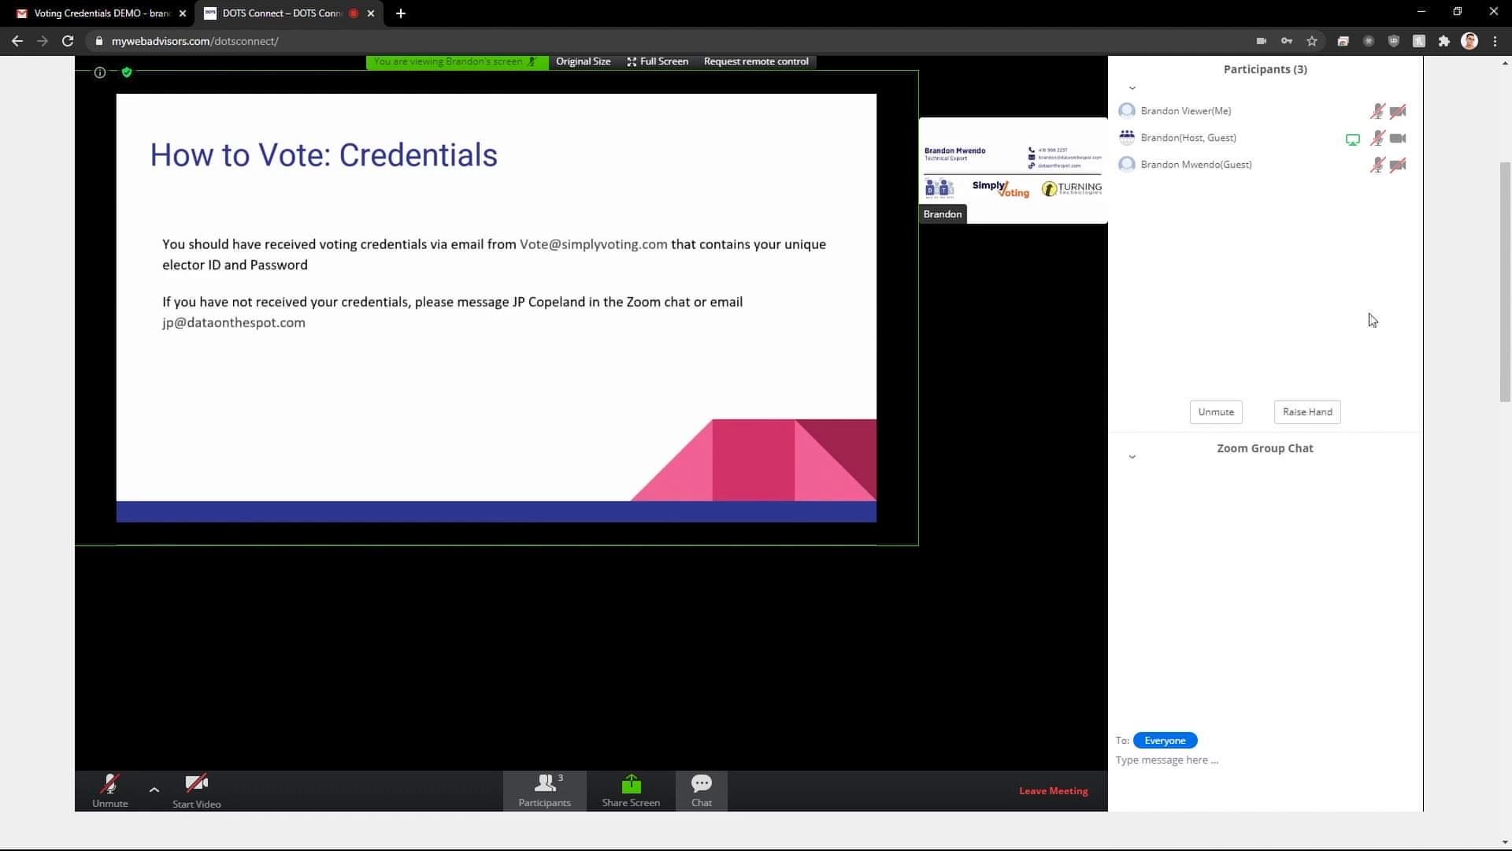
{"action": "scroll", "coordinate": [1506, 252], "scroll_direction": "up", "scroll_amount": 1}
{"action": "scroll", "coordinate": [1500, 241], "scroll_direction": "up", "scroll_amount": 2}
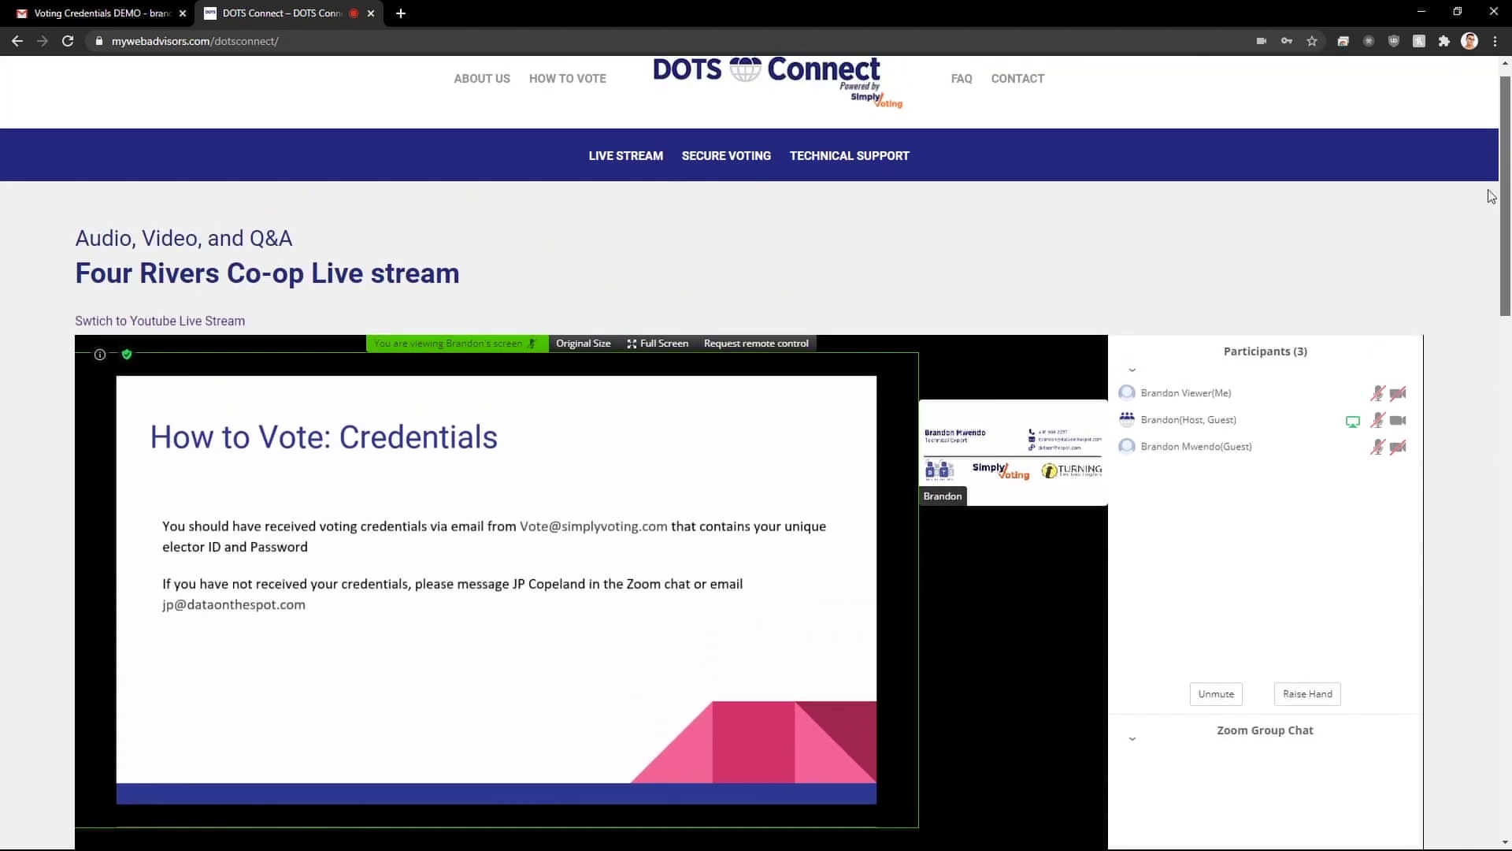
{"action": "scroll", "coordinate": [1495, 229], "scroll_direction": "down", "scroll_amount": 4}
{"action": "scroll", "coordinate": [1491, 331], "scroll_direction": "down", "scroll_amount": 3}
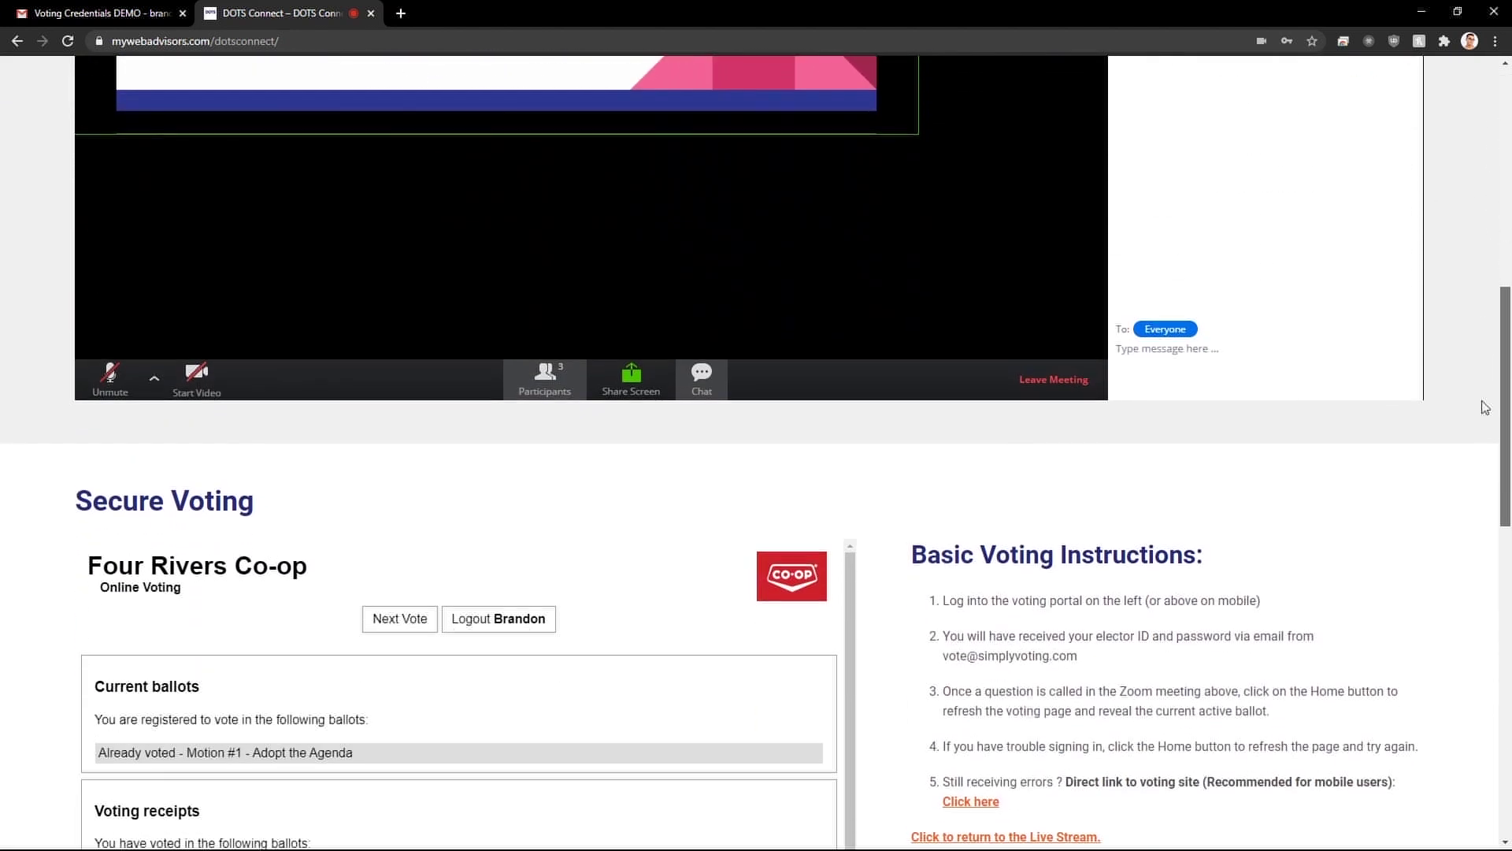
{"action": "scroll", "coordinate": [1465, 308], "scroll_direction": "up", "scroll_amount": 9}
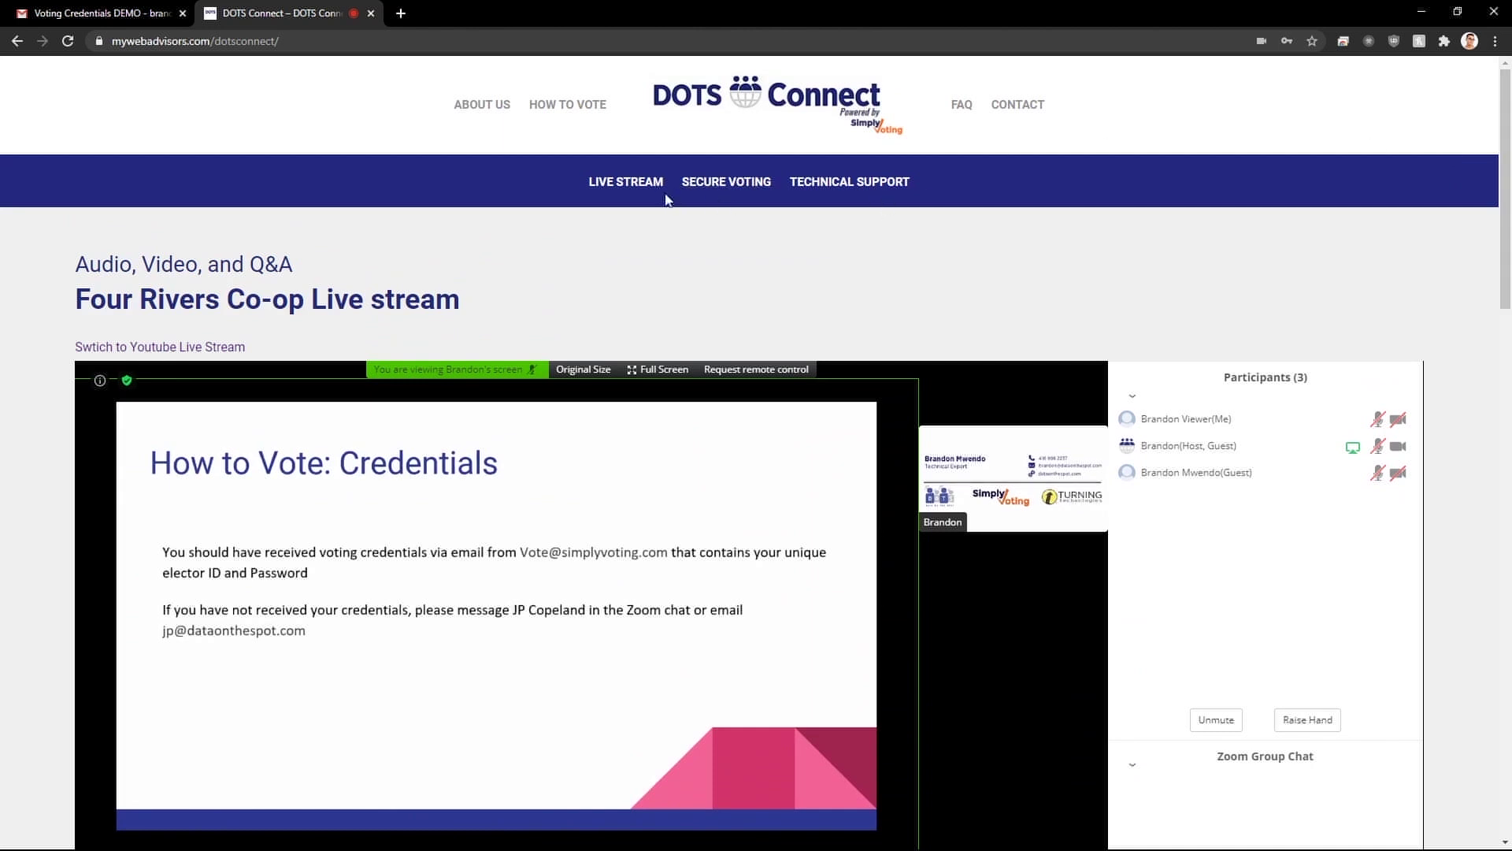
{"action": "left_click", "coordinate": [635, 193]}
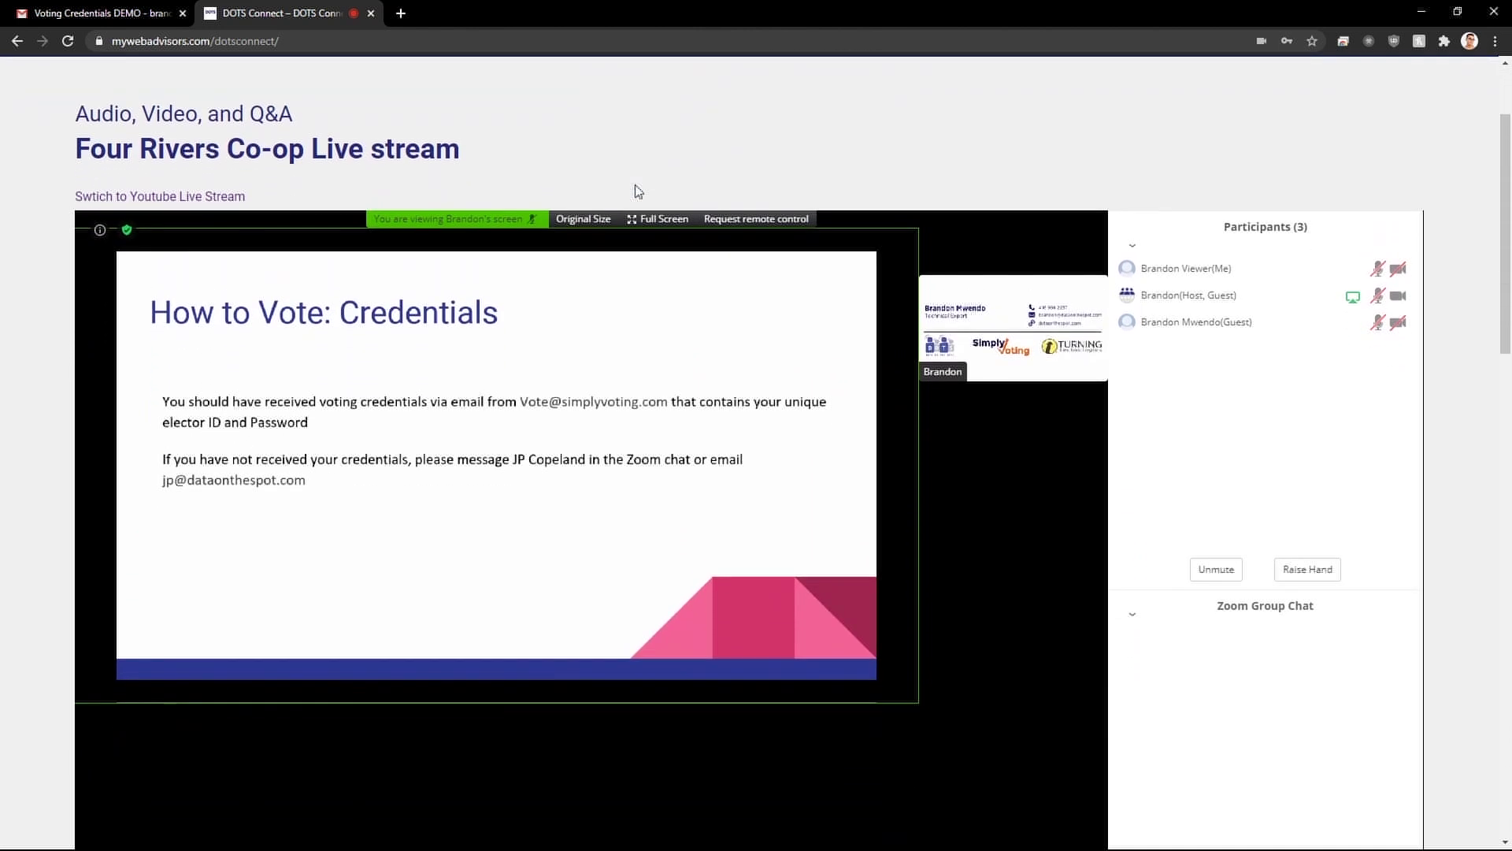
{"action": "scroll", "coordinate": [654, 193], "scroll_direction": "up", "scroll_amount": 2}
{"action": "left_click", "coordinate": [711, 183]}
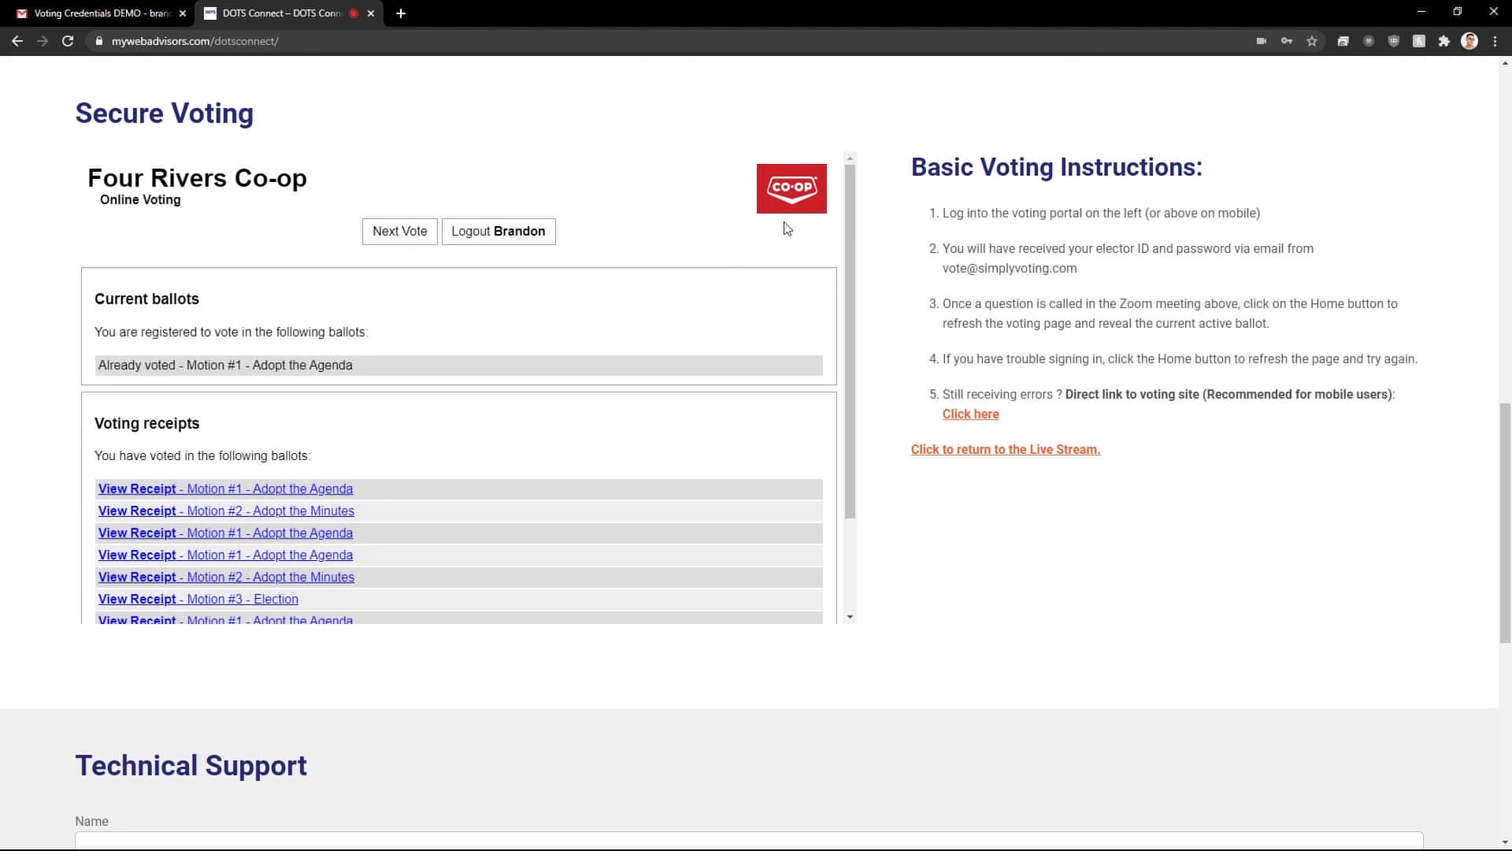
{"action": "left_click_drag", "start_coordinate": [849, 206], "coordinate": [820, 310]}
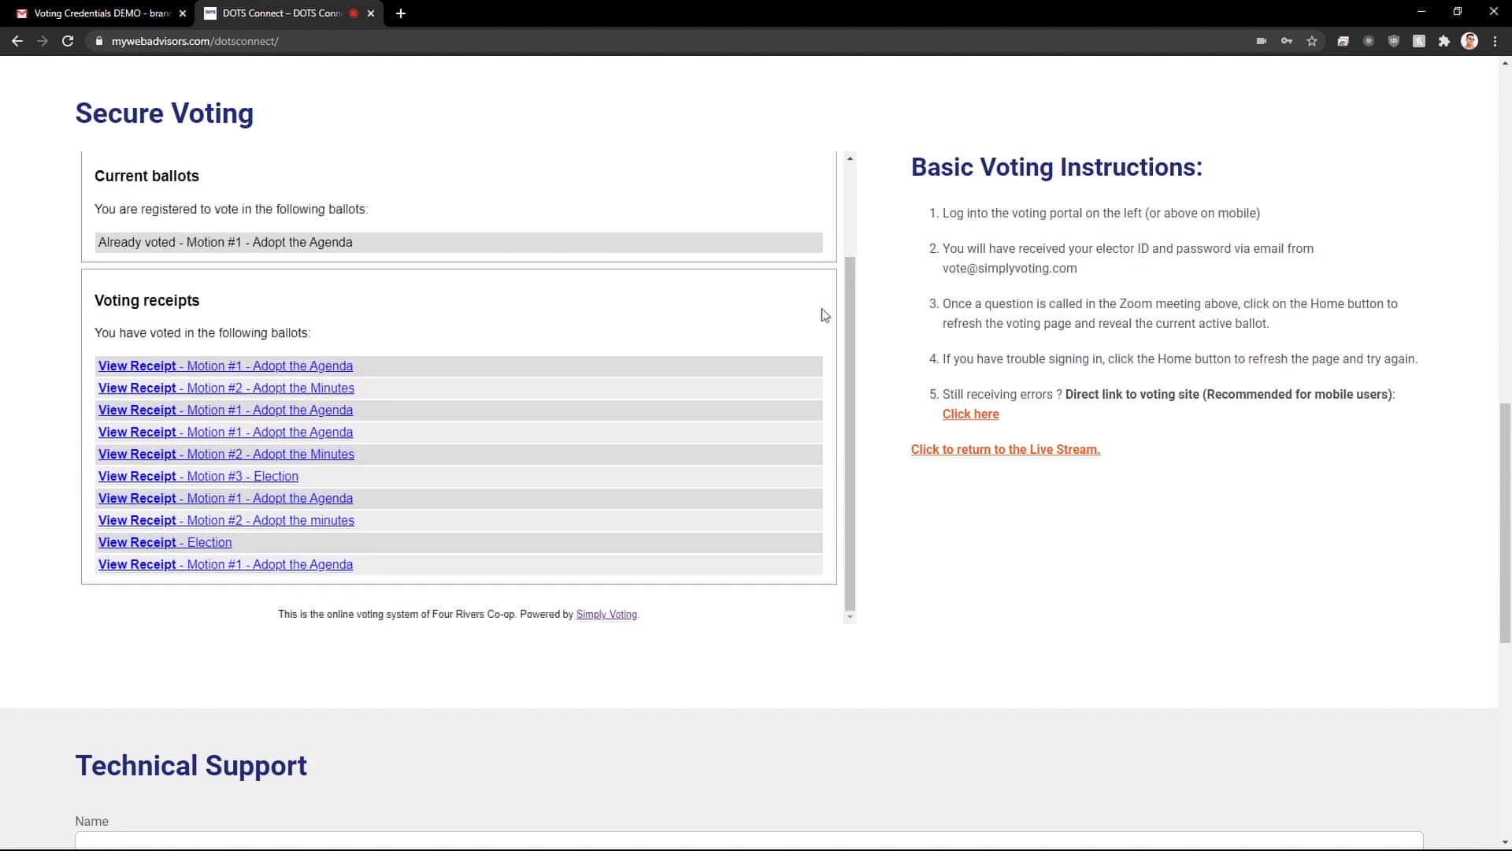
{"action": "scroll", "coordinate": [815, 223], "scroll_direction": "up", "scroll_amount": 2}
{"action": "scroll", "coordinate": [811, 215], "scroll_direction": "down", "scroll_amount": 2}
{"action": "scroll", "coordinate": [800, 229], "scroll_direction": "up", "scroll_amount": 1}
{"action": "scroll", "coordinate": [882, 126], "scroll_direction": "up", "scroll_amount": 1}
{"action": "scroll", "coordinate": [890, 139], "scroll_direction": "down", "scroll_amount": 2}
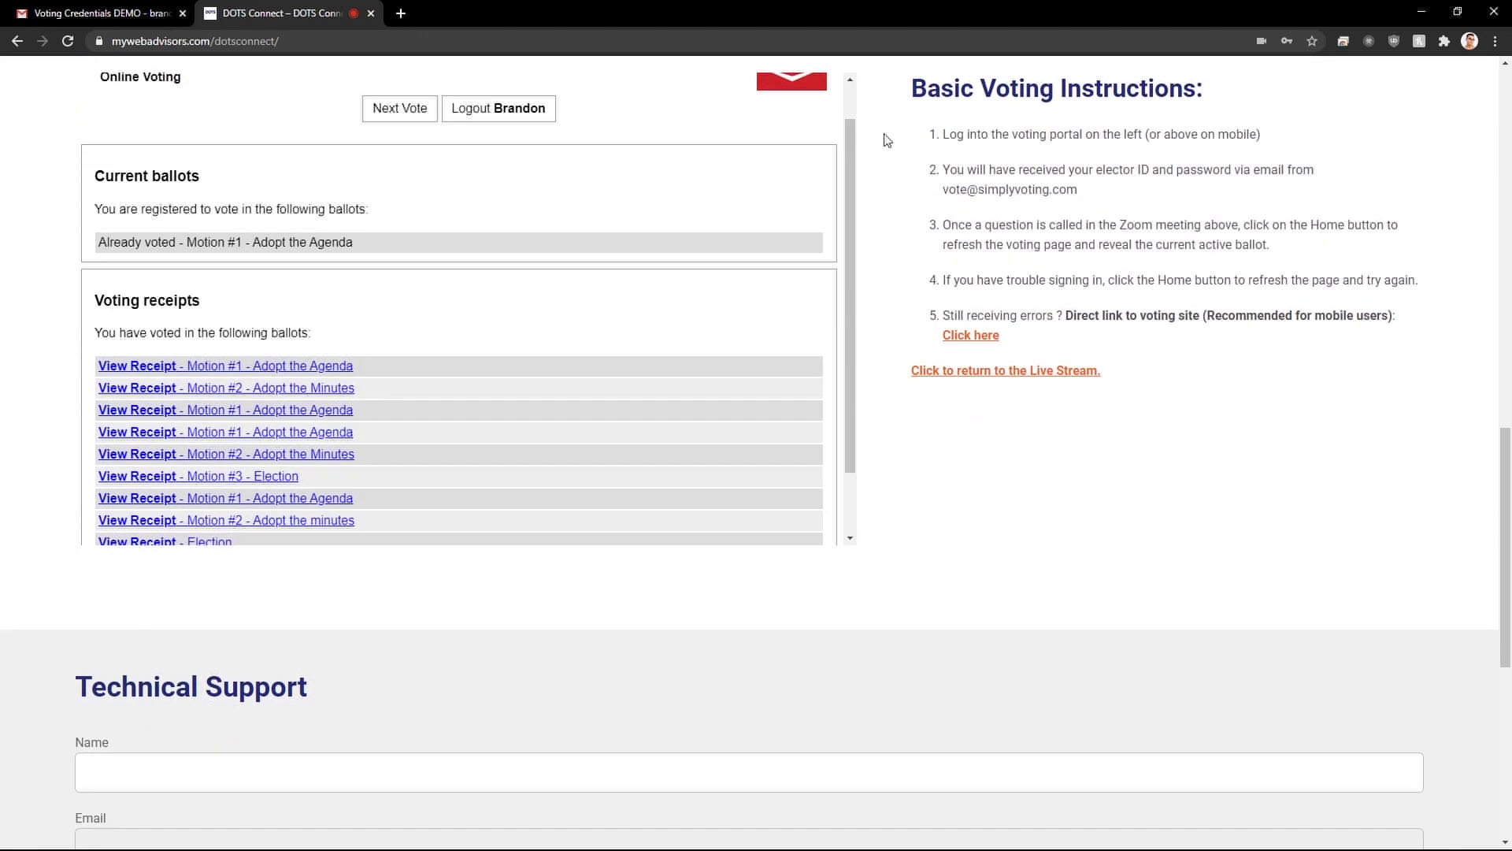
{"action": "scroll", "coordinate": [774, 203], "scroll_direction": "up", "scroll_amount": 1}
{"action": "scroll", "coordinate": [776, 201], "scroll_direction": "down", "scroll_amount": 2}
{"action": "scroll", "coordinate": [777, 185], "scroll_direction": "up", "scroll_amount": 3}
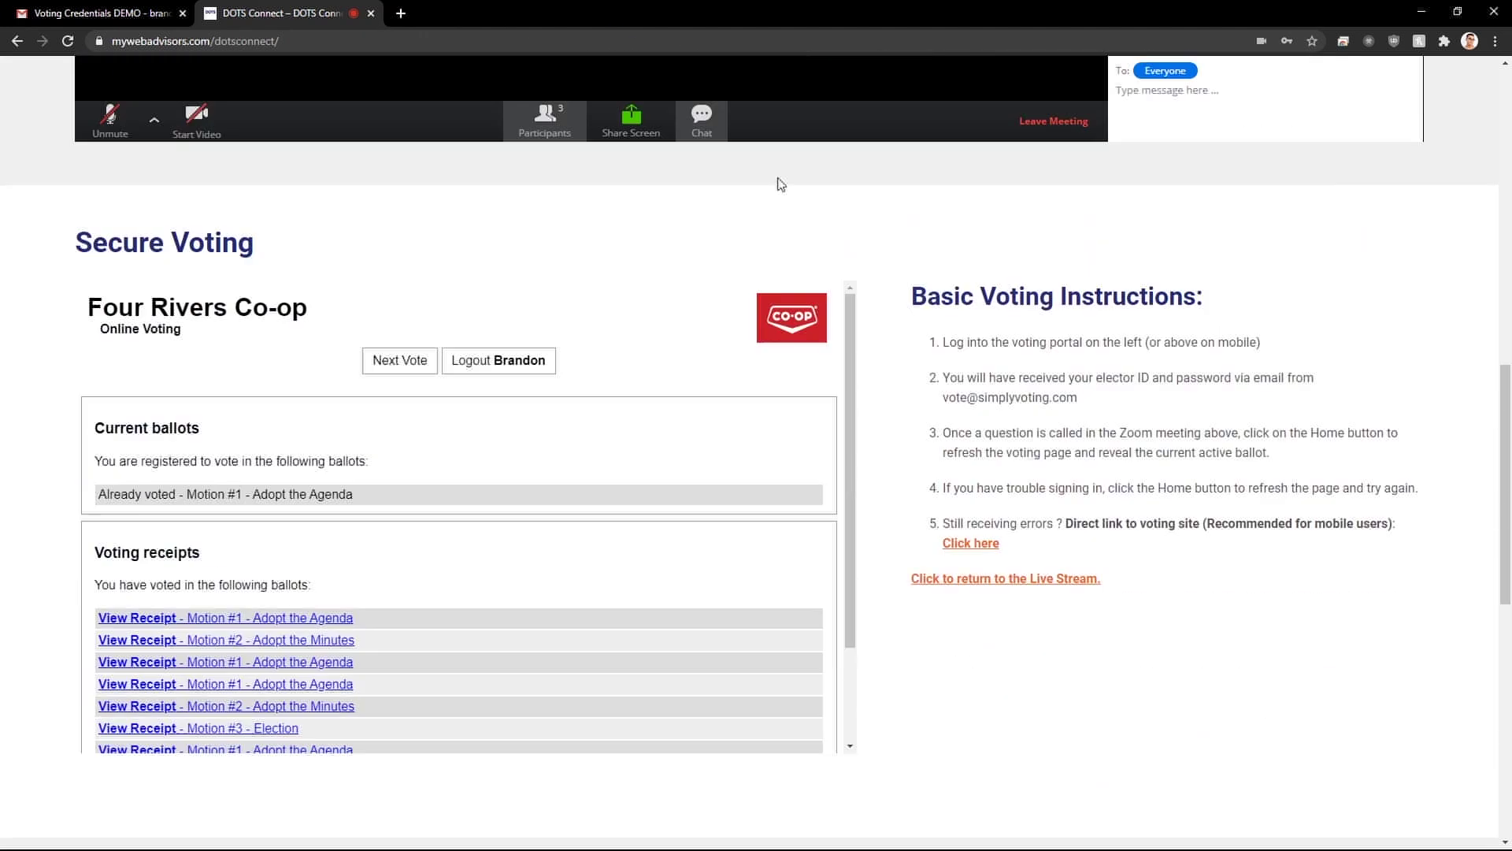
{"action": "scroll", "coordinate": [777, 187], "scroll_direction": "down", "scroll_amount": 4}
{"action": "scroll", "coordinate": [777, 191], "scroll_direction": "up", "scroll_amount": 1}
{"action": "scroll", "coordinate": [779, 193], "scroll_direction": "down", "scroll_amount": 2}
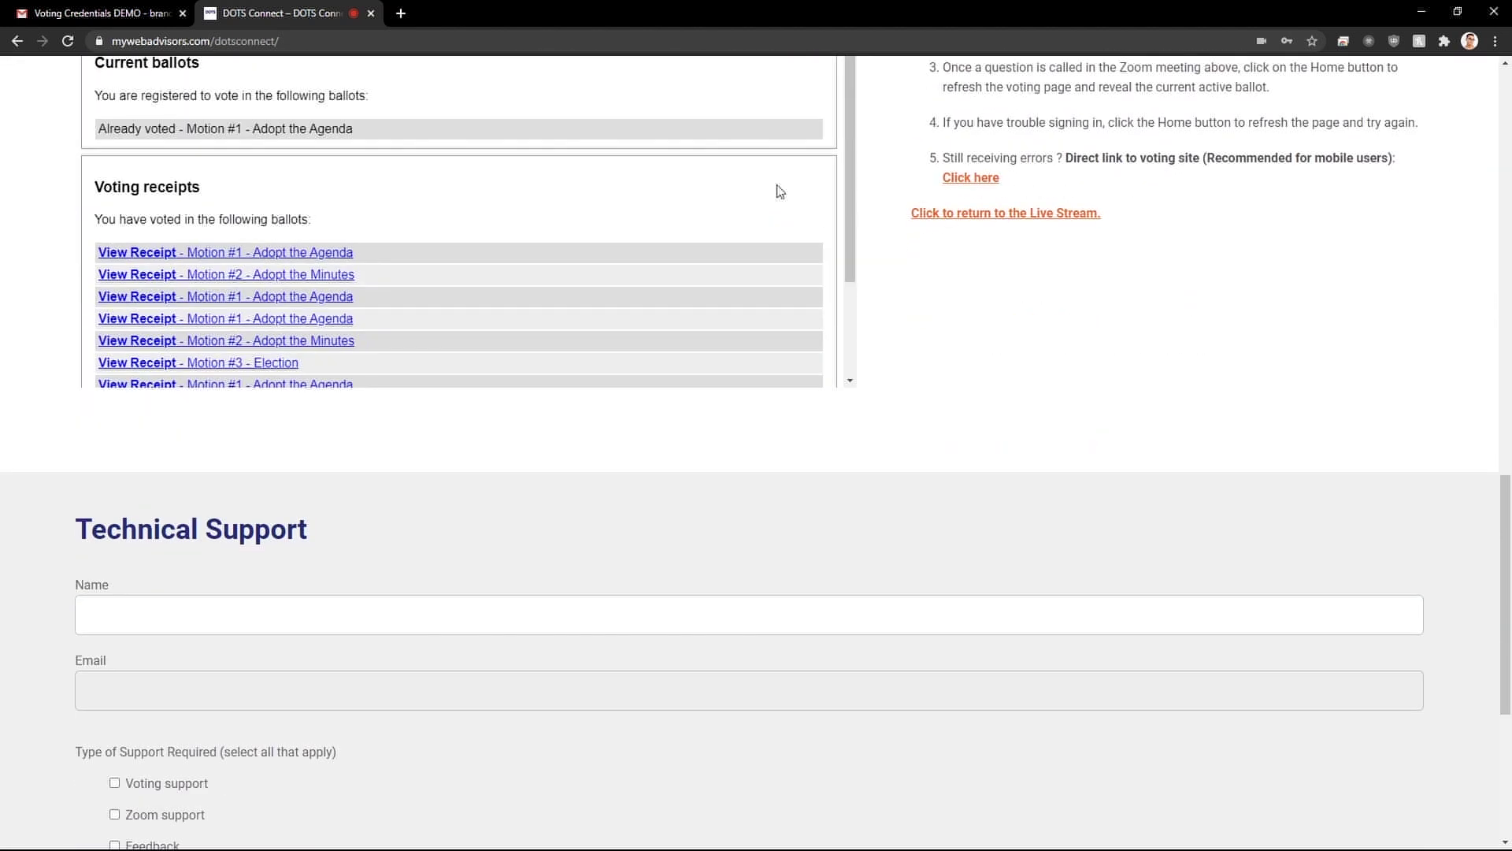
{"action": "scroll", "coordinate": [780, 207], "scroll_direction": "up", "scroll_amount": 3}
{"action": "scroll", "coordinate": [781, 224], "scroll_direction": "up", "scroll_amount": 1}
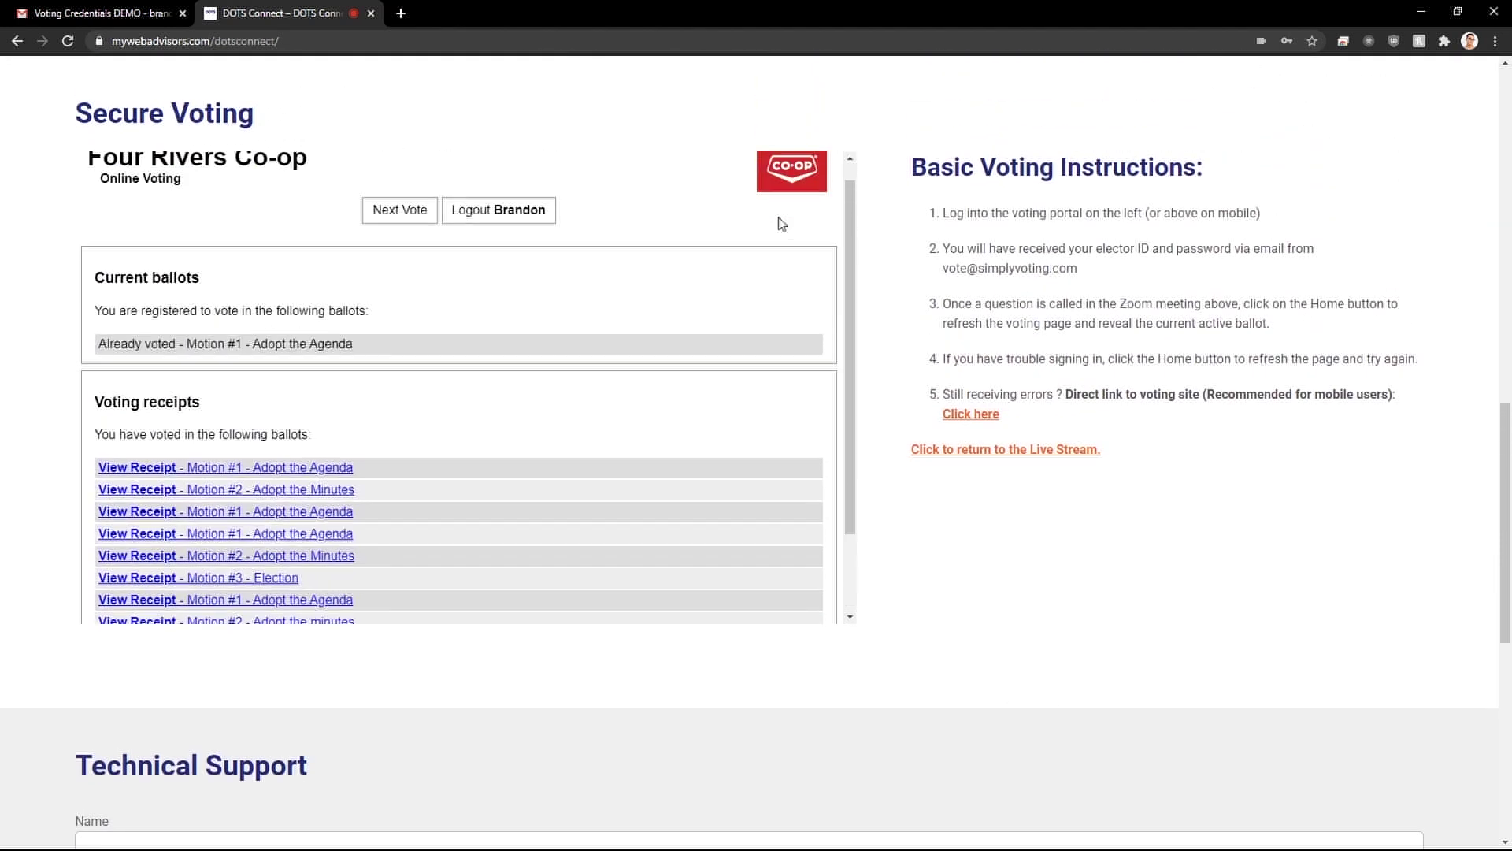
{"action": "scroll", "coordinate": [780, 224], "scroll_direction": "down", "scroll_amount": 3}
{"action": "scroll", "coordinate": [782, 223], "scroll_direction": "up", "scroll_amount": 3}
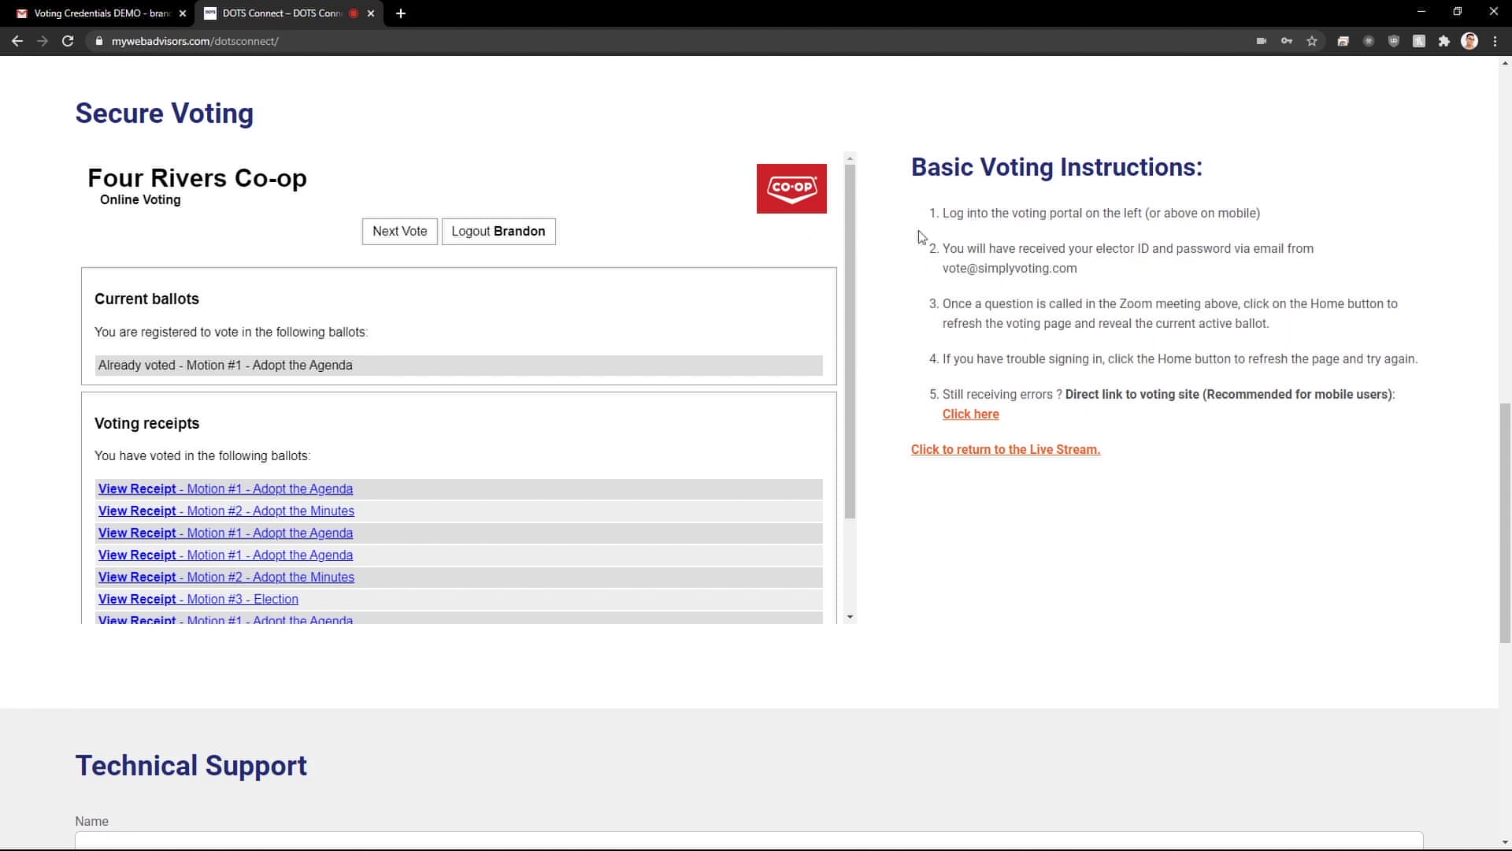
{"action": "scroll", "coordinate": [1121, 242], "scroll_direction": "down", "scroll_amount": 1}
{"action": "scroll", "coordinate": [1166, 260], "scroll_direction": "up", "scroll_amount": 5}
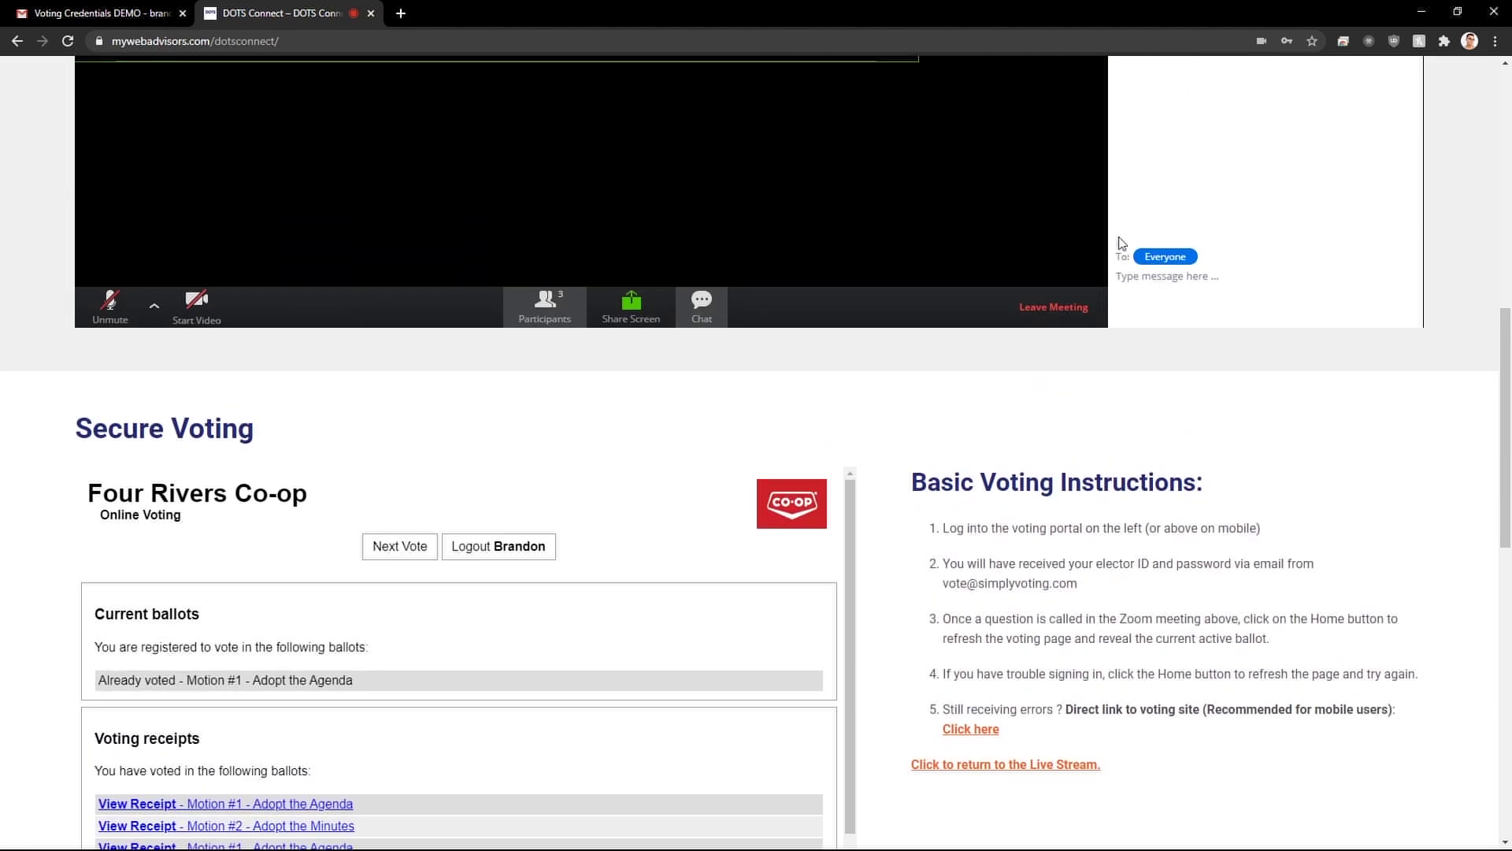
{"action": "scroll", "coordinate": [1255, 293], "scroll_direction": "down", "scroll_amount": 4}
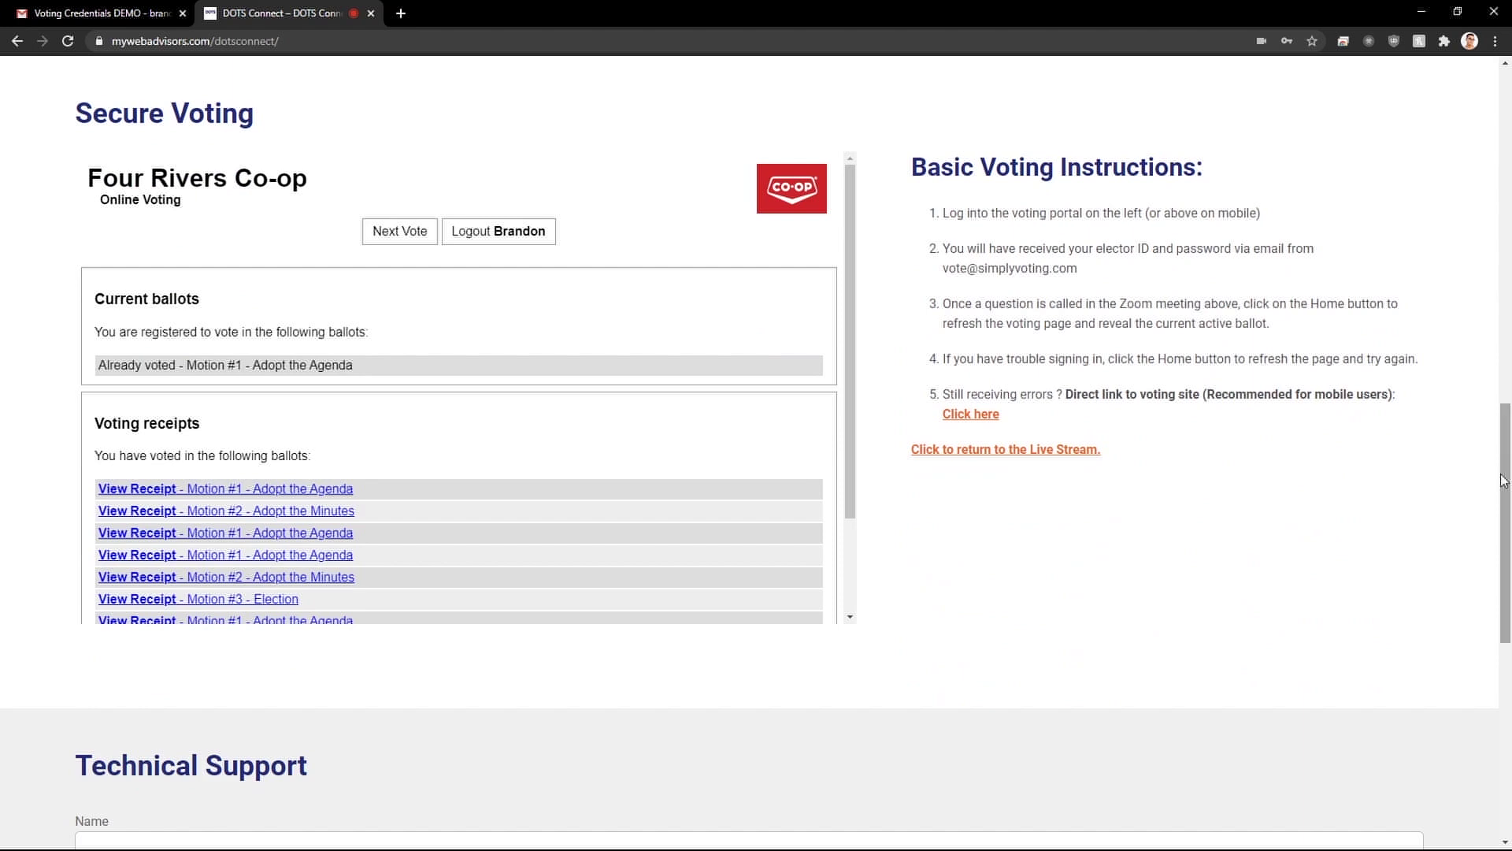